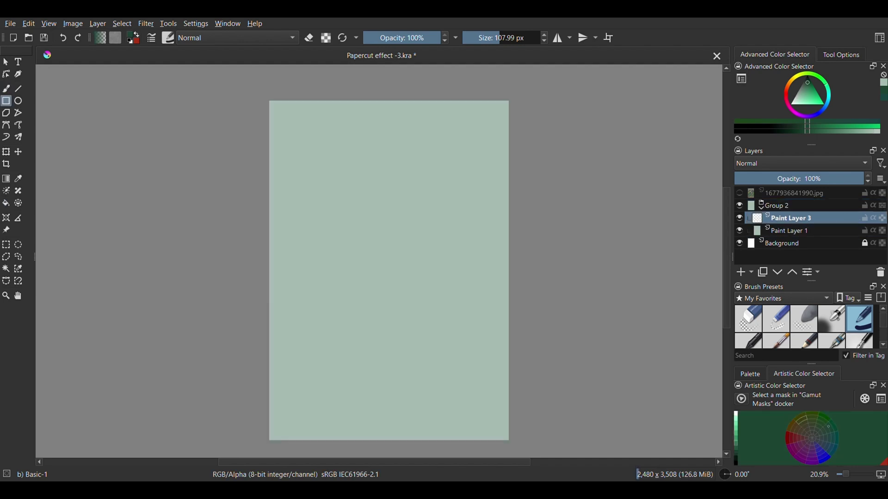
Draw a rounded dark green rectangle, enlarge it evenly across the middle of the page, and fill it
{"action": "mouse_move", "coordinate": [313, 169]}
{"action": "left_mouse_down"}
{"action": "mouse_move", "coordinate": [338, 308]}
{"action": "mouse_move", "coordinate": [489, 413]}
{"action": "mouse_move", "coordinate": [441, 388]}
{"action": "mouse_move", "coordinate": [439, 369]}
{"action": "left_mouse_up"}
{"action": "key", "text": "ctrl+t"}
{"action": "key", "text": "f"}
{"action": "left_click", "coordinate": [391, 305]}
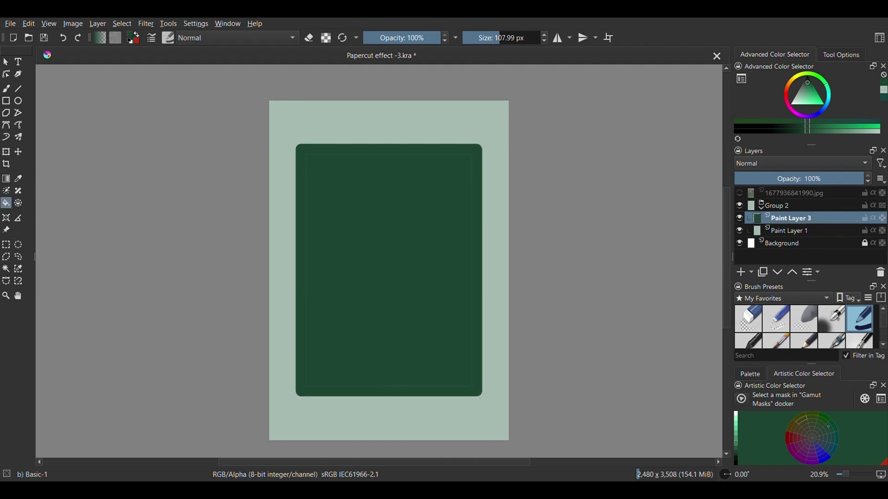
Paint a scalloped medium green bush in the panel's lower-right corner on a new layer, clipped to the panel, and fill its inside
{"action": "key", "text": "b"}
{"action": "left_click_drag", "start_coordinate": [421, 394], "coordinate": [421, 393]}
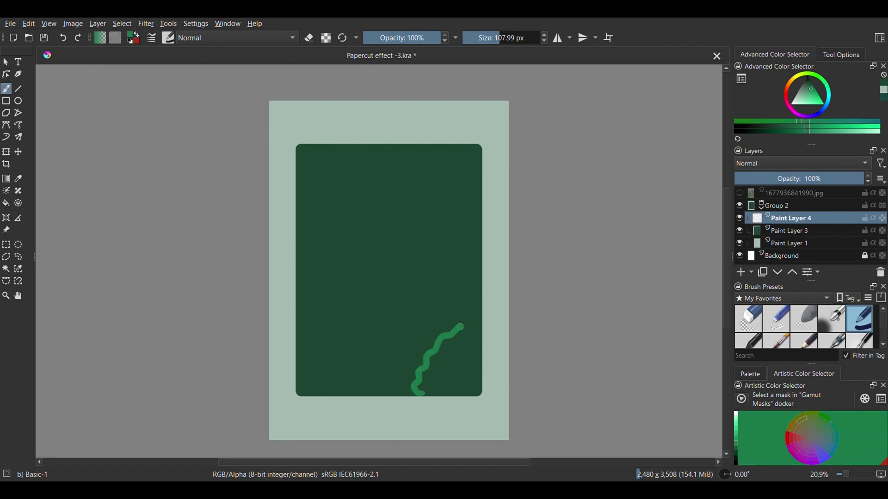
{"action": "left_click_drag", "start_coordinate": [481, 322], "coordinate": [492, 326]}
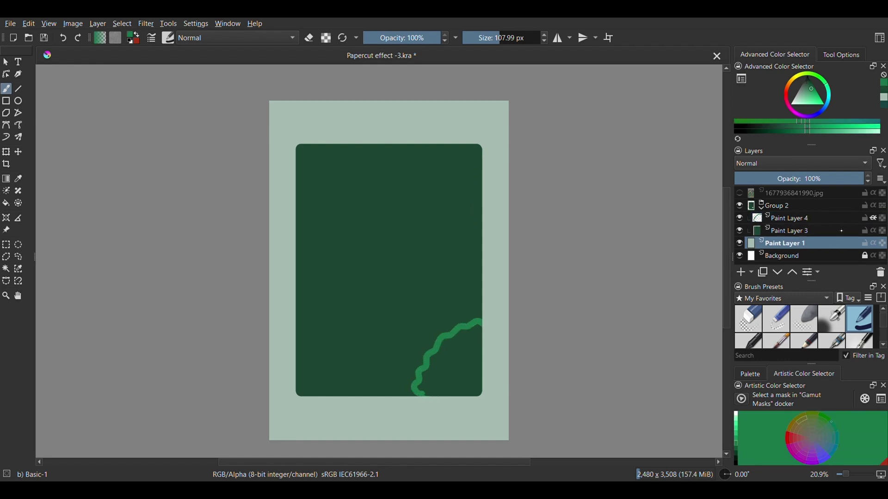
{"action": "left_click", "coordinate": [825, 220]}
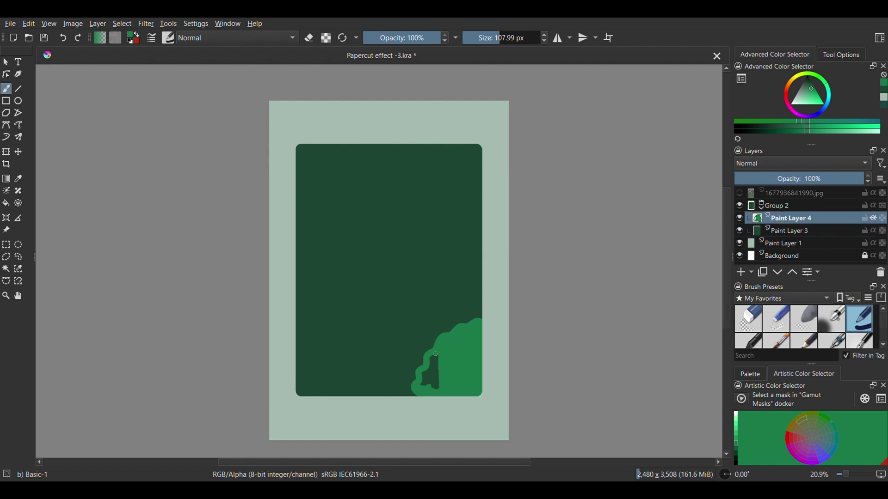
{"action": "left_click_drag", "start_coordinate": [437, 358], "coordinate": [439, 387]}
Duplicate the corner bush layer and transform the copy into a larger, rotated bush along the panel's left edge
{"action": "key", "text": "ctrl+j"}
{"action": "key", "text": "ctrl+t"}
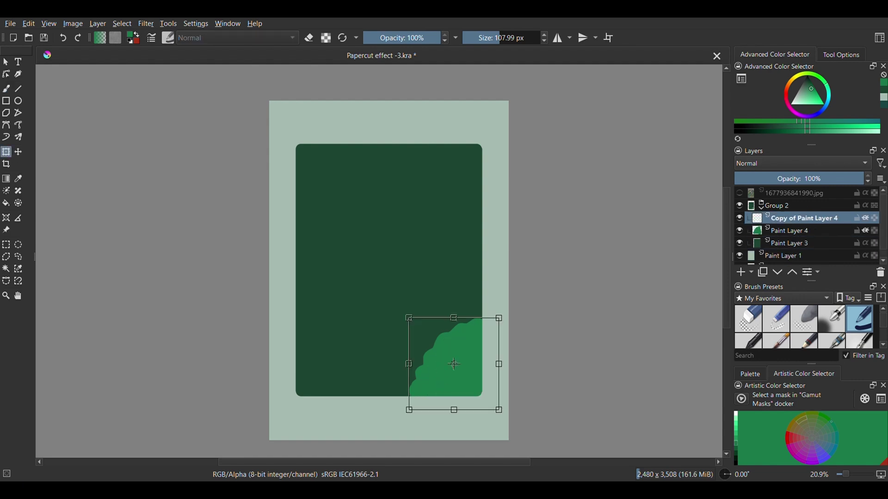
{"action": "mouse_move", "coordinate": [546, 259]}
{"action": "left_mouse_down"}
{"action": "mouse_move", "coordinate": [625, 361]}
{"action": "mouse_move", "coordinate": [585, 418]}
{"action": "left_mouse_up"}
{"action": "mouse_move", "coordinate": [467, 344]}
{"action": "left_mouse_down"}
{"action": "mouse_move", "coordinate": [341, 321]}
{"action": "mouse_move", "coordinate": [334, 294]}
{"action": "left_mouse_up"}
{"action": "left_click_drag", "start_coordinate": [423, 273], "coordinate": [365, 444]}
{"action": "left_click_drag", "start_coordinate": [340, 288], "coordinate": [350, 289]}
{"action": "left_click_drag", "start_coordinate": [336, 219], "coordinate": [346, 198]}
{"action": "left_click_drag", "start_coordinate": [351, 316], "coordinate": [360, 329]}
{"action": "left_click_drag", "start_coordinate": [399, 305], "coordinate": [419, 307]}
Erase along the top of the left bush to reshape it with smaller scallops
{"action": "key", "text": "b"}
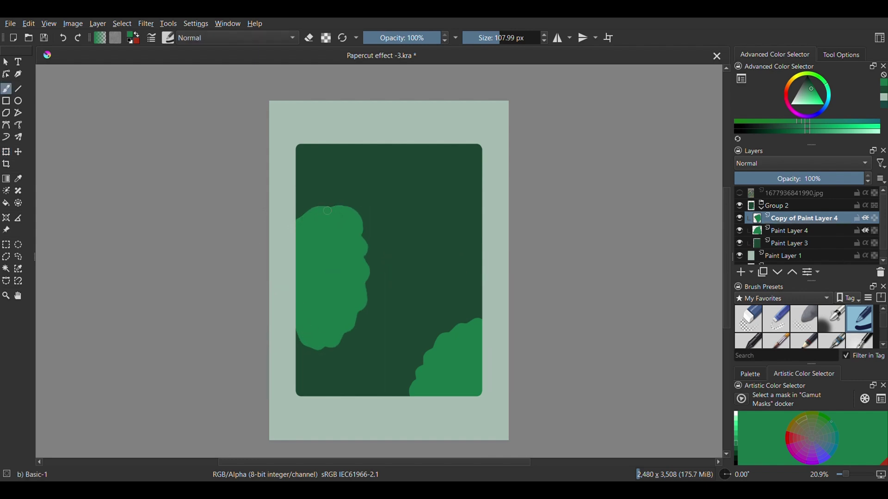
{"action": "key", "text": "e"}
{"action": "left_click_drag", "start_coordinate": [356, 217], "coordinate": [325, 203]}
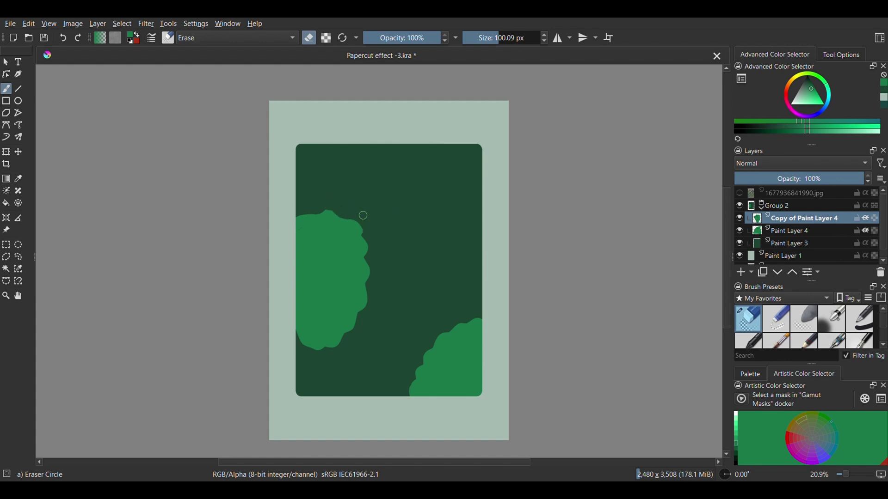
{"action": "key", "text": "e"}
Paint scalloped green bushes at the panel's upper-right edge and lower-left corner on separate new layers, clipped to the panel
{"action": "key", "text": "Insert"}
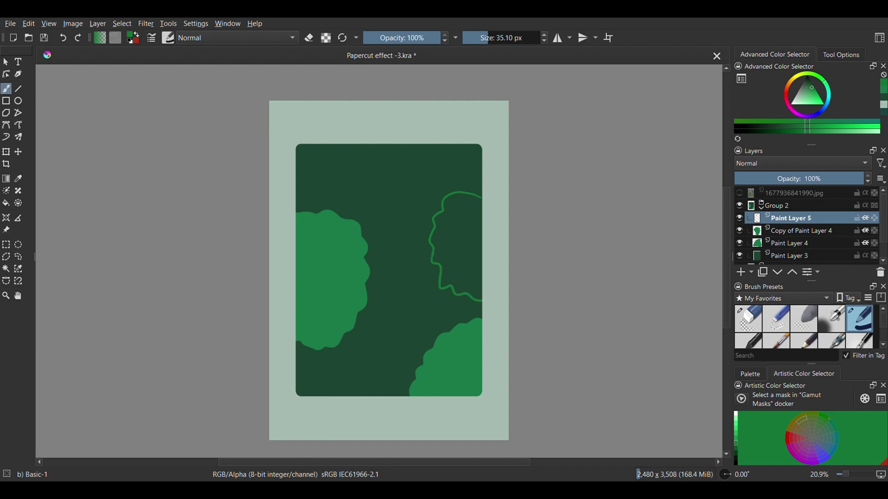
{"action": "left_click_drag", "start_coordinate": [438, 272], "coordinate": [435, 264]}
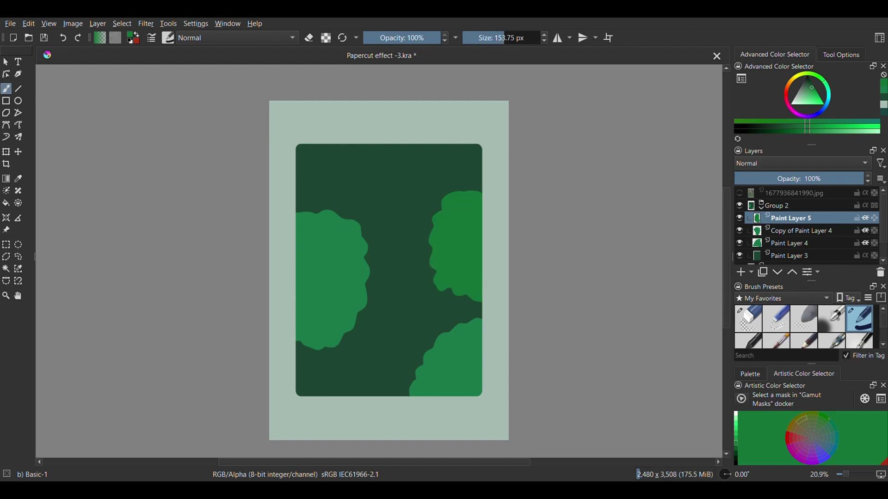
{"action": "key", "text": "Insert"}
{"action": "mouse_move", "coordinate": [309, 344]}
{"action": "left_mouse_down"}
{"action": "mouse_move", "coordinate": [354, 368]}
{"action": "mouse_move", "coordinate": [361, 386]}
{"action": "mouse_move", "coordinate": [340, 413]}
{"action": "mouse_move", "coordinate": [352, 394]}
{"action": "mouse_move", "coordinate": [346, 375]}
{"action": "mouse_move", "coordinate": [337, 372]}
{"action": "mouse_move", "coordinate": [345, 405]}
{"action": "mouse_move", "coordinate": [330, 368]}
{"action": "mouse_move", "coordinate": [321, 393]}
{"action": "mouse_move", "coordinate": [309, 391]}
{"action": "mouse_move", "coordinate": [331, 375]}
{"action": "mouse_move", "coordinate": [328, 366]}
{"action": "mouse_move", "coordinate": [310, 397]}
{"action": "mouse_move", "coordinate": [316, 356]}
{"action": "mouse_move", "coordinate": [304, 375]}
{"action": "mouse_move", "coordinate": [302, 347]}
{"action": "mouse_move", "coordinate": [302, 387]}
{"action": "left_mouse_up"}
{"action": "left_click", "coordinate": [866, 218]}
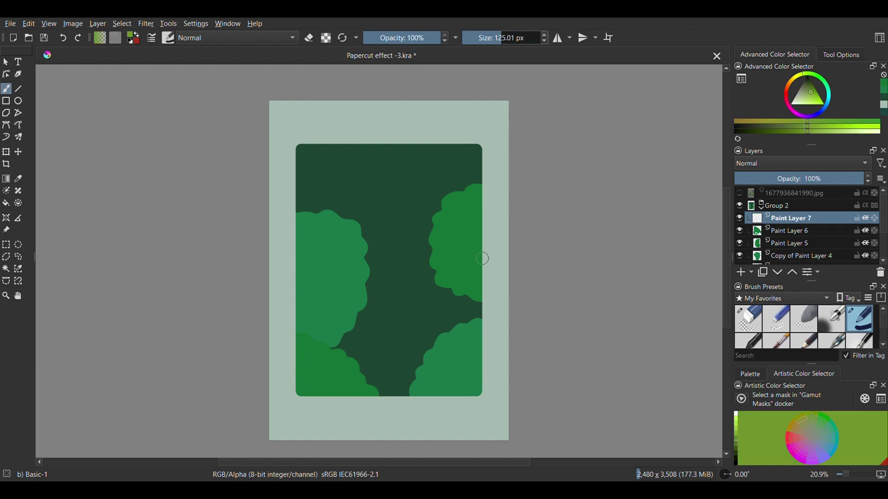
Paint olive-green foliage at the panel's right edge and along its bottom, plus an upper-left bush on a new layer
{"action": "mouse_move", "coordinate": [483, 259]}
{"action": "left_mouse_down"}
{"action": "mouse_move", "coordinate": [450, 260]}
{"action": "mouse_move", "coordinate": [431, 300]}
{"action": "mouse_move", "coordinate": [444, 336]}
{"action": "mouse_move", "coordinate": [495, 345]}
{"action": "mouse_move", "coordinate": [454, 330]}
{"action": "mouse_move", "coordinate": [475, 331]}
{"action": "mouse_move", "coordinate": [476, 260]}
{"action": "mouse_move", "coordinate": [464, 268]}
{"action": "mouse_move", "coordinate": [471, 303]}
{"action": "left_mouse_up"}
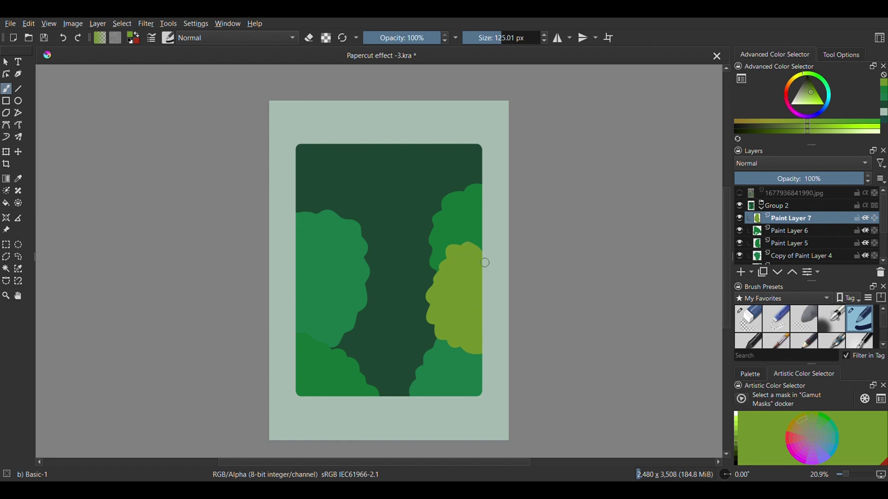
{"action": "mouse_move", "coordinate": [483, 365]}
{"action": "left_mouse_down"}
{"action": "mouse_move", "coordinate": [326, 376]}
{"action": "mouse_move", "coordinate": [294, 405]}
{"action": "mouse_move", "coordinate": [326, 380]}
{"action": "mouse_move", "coordinate": [366, 371]}
{"action": "mouse_move", "coordinate": [331, 392]}
{"action": "mouse_move", "coordinate": [499, 387]}
{"action": "mouse_move", "coordinate": [416, 381]}
{"action": "left_mouse_up"}
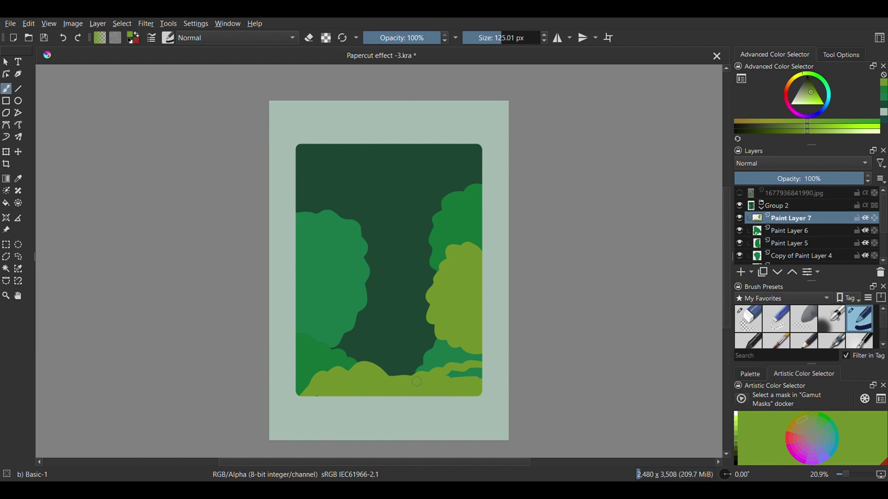
{"action": "key", "text": "Insert"}
{"action": "mouse_move", "coordinate": [296, 151]}
{"action": "left_mouse_down"}
{"action": "mouse_move", "coordinate": [325, 184]}
{"action": "mouse_move", "coordinate": [329, 225]}
{"action": "mouse_move", "coordinate": [319, 251]}
{"action": "left_mouse_up"}
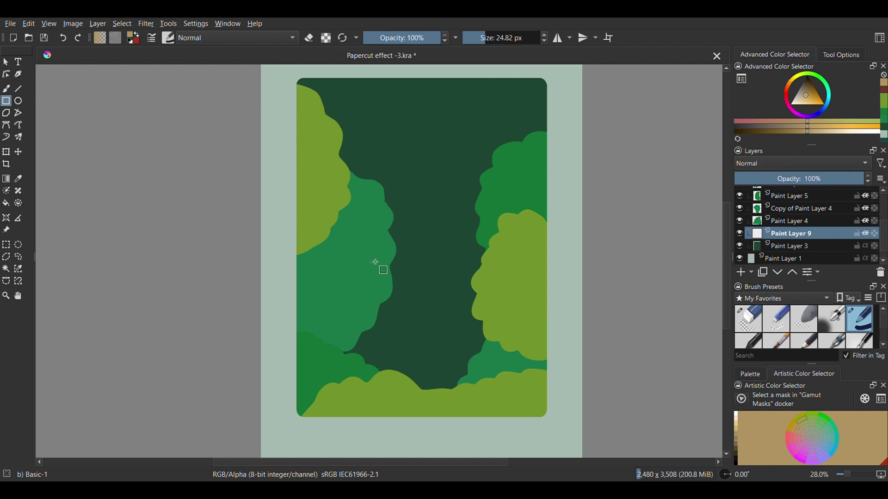
Draw a tall tan rectangle behind the bushes as the house body and fill it
{"action": "mouse_move", "coordinate": [378, 236]}
{"action": "left_mouse_down"}
{"action": "mouse_move", "coordinate": [416, 383]}
{"action": "mouse_move", "coordinate": [476, 410]}
{"action": "left_mouse_up"}
{"action": "key", "text": "f"}
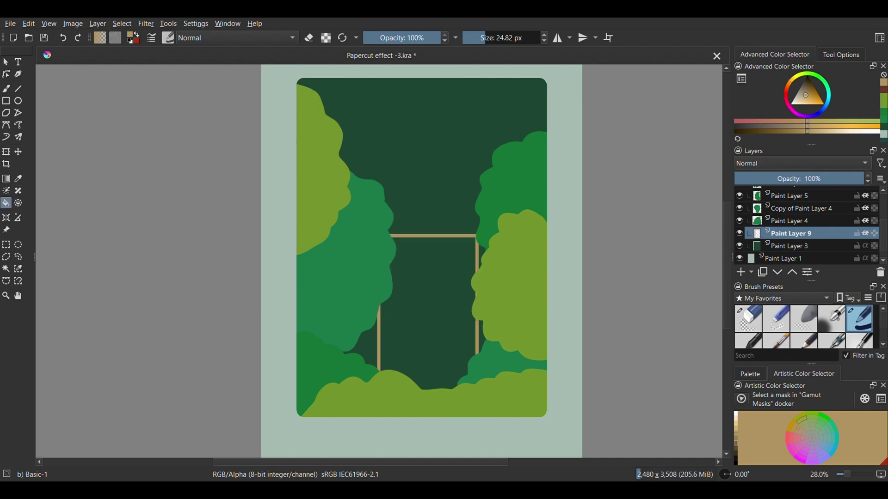
{"action": "left_click", "coordinate": [441, 315]}
Draw two sloping lines meeting at a peak above the house body and paint the gable inside them tan
{"action": "key", "text": "b"}
{"action": "scroll", "coordinate": [466, 324], "scroll_direction": "up", "scroll_amount": 5}
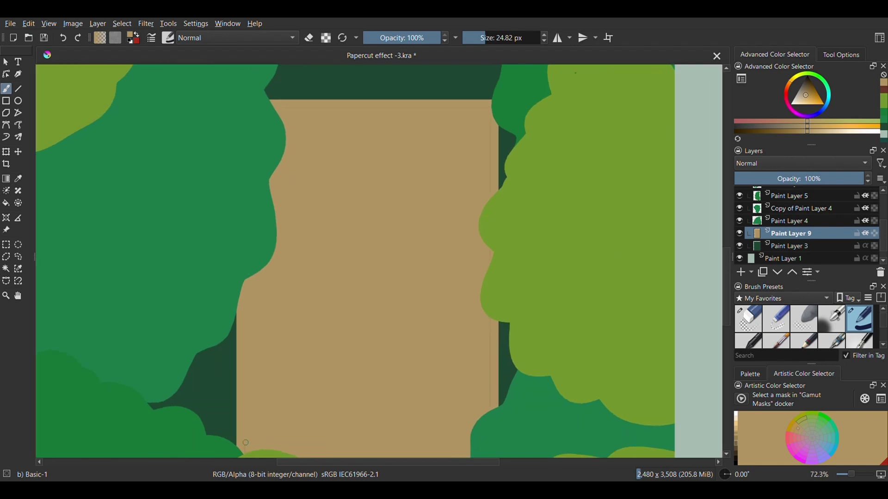
{"action": "left_click_drag", "start_coordinate": [313, 249], "coordinate": [396, 160]}
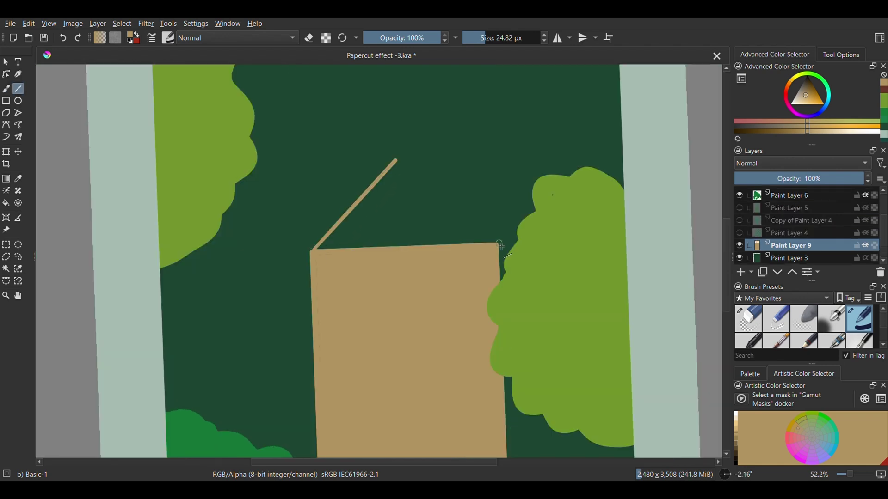
{"action": "left_click_drag", "start_coordinate": [500, 246], "coordinate": [397, 159]}
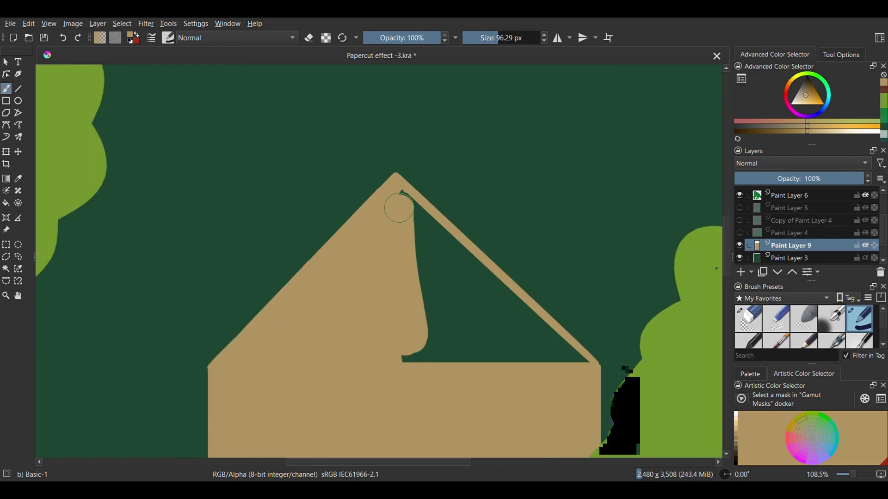
{"action": "left_click_drag", "start_coordinate": [400, 203], "coordinate": [422, 386]}
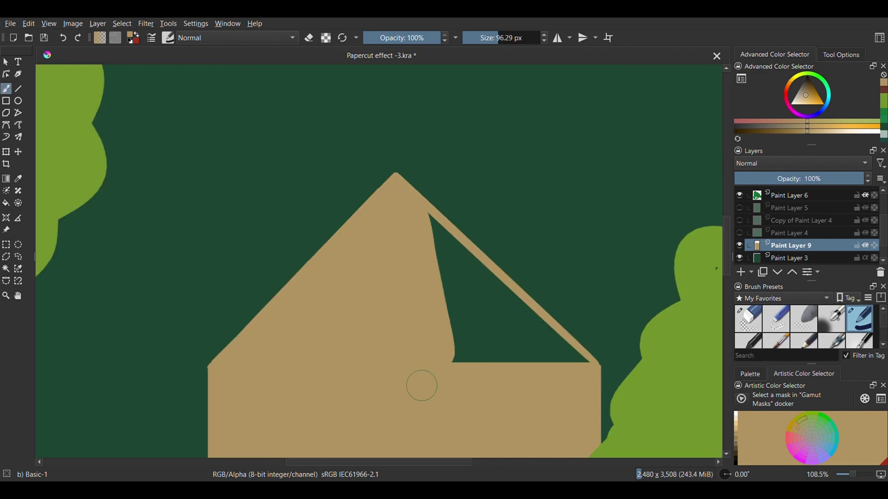
{"action": "mouse_move", "coordinate": [412, 237]}
{"action": "left_mouse_down"}
{"action": "mouse_move", "coordinate": [442, 241]}
{"action": "mouse_move", "coordinate": [513, 327]}
{"action": "mouse_move", "coordinate": [474, 350]}
{"action": "mouse_move", "coordinate": [464, 264]}
{"action": "left_mouse_up"}
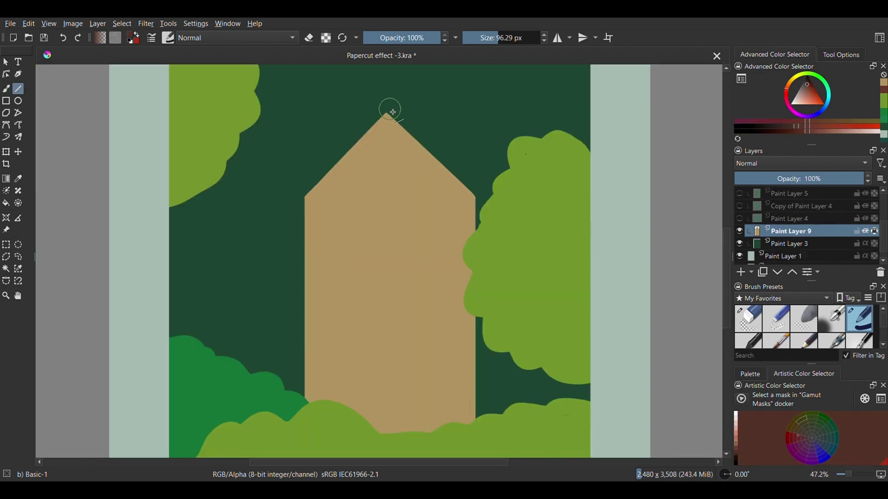
Draw dark brown roof edges along both slopes of the gable
{"action": "mouse_move", "coordinate": [393, 112]}
{"action": "left_mouse_down"}
{"action": "mouse_move", "coordinate": [294, 198]}
{"action": "mouse_move", "coordinate": [288, 214]}
{"action": "mouse_move", "coordinate": [395, 105]}
{"action": "left_mouse_up"}
{"action": "mouse_move", "coordinate": [301, 196]}
{"action": "left_mouse_down"}
{"action": "mouse_move", "coordinate": [319, 184]}
{"action": "mouse_move", "coordinate": [304, 199]}
{"action": "left_mouse_up"}
{"action": "mouse_move", "coordinate": [388, 114]}
{"action": "left_mouse_down"}
{"action": "mouse_move", "coordinate": [484, 205]}
{"action": "mouse_move", "coordinate": [481, 199]}
{"action": "left_mouse_up"}
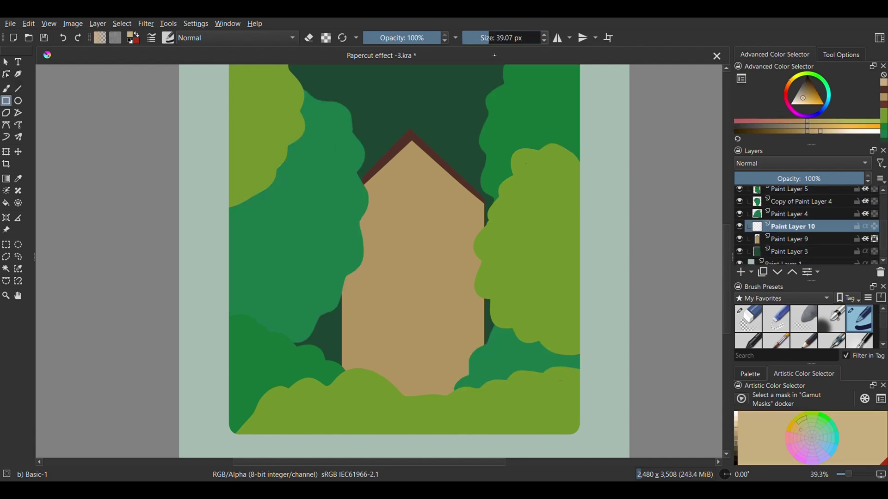
Draw a light tan door-frame rectangle on the house front and fit an ellipse over its top on a new layer
{"action": "left_click_drag", "start_coordinate": [370, 228], "coordinate": [463, 420]}
{"action": "key", "text": "Insert"}
{"action": "key", "text": "e"}
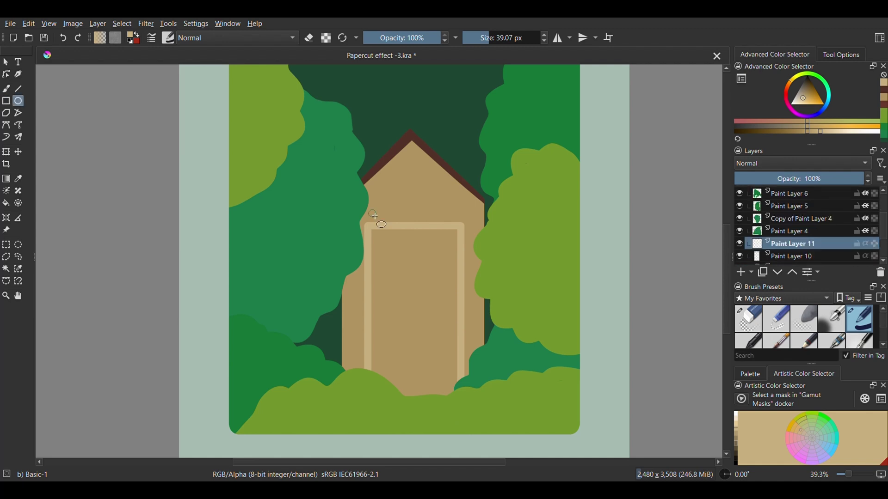
{"action": "mouse_move", "coordinate": [365, 205]}
{"action": "left_mouse_down"}
{"action": "mouse_move", "coordinate": [461, 267]}
{"action": "mouse_move", "coordinate": [464, 281]}
{"action": "left_mouse_up"}
{"action": "key", "text": "ctrl+t"}
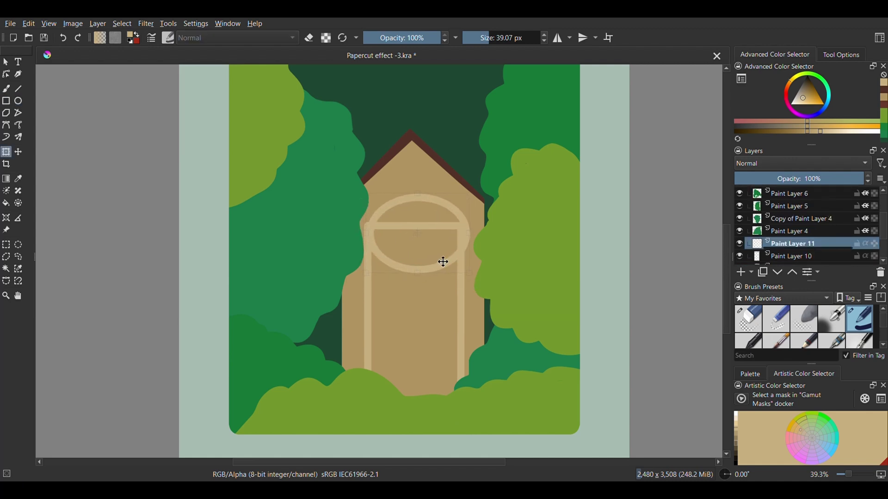
{"action": "key", "text": "b"}
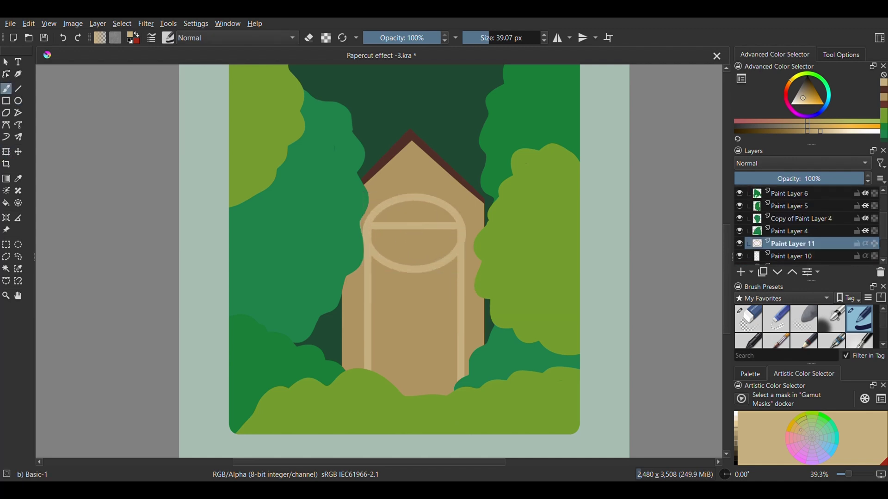
Erase the ellipse's lower half and the rectangle's top bar to leave a clean arched frame
{"action": "key", "text": "e"}
{"action": "mouse_move", "coordinate": [456, 254]}
{"action": "left_mouse_down"}
{"action": "mouse_move", "coordinate": [423, 270]}
{"action": "mouse_move", "coordinate": [465, 241]}
{"action": "mouse_move", "coordinate": [364, 251]}
{"action": "left_mouse_up"}
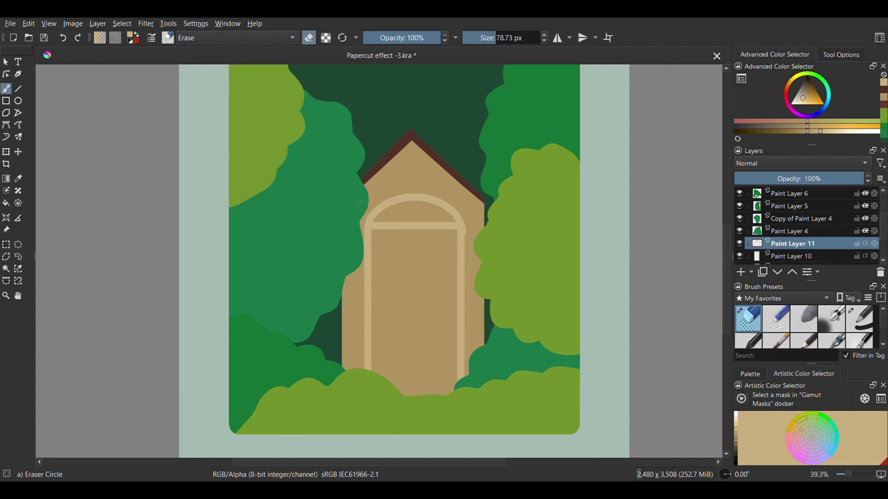
{"action": "mouse_move", "coordinate": [376, 225]}
{"action": "left_mouse_down"}
{"action": "mouse_move", "coordinate": [386, 244]}
{"action": "mouse_move", "coordinate": [409, 246]}
{"action": "left_mouse_up"}
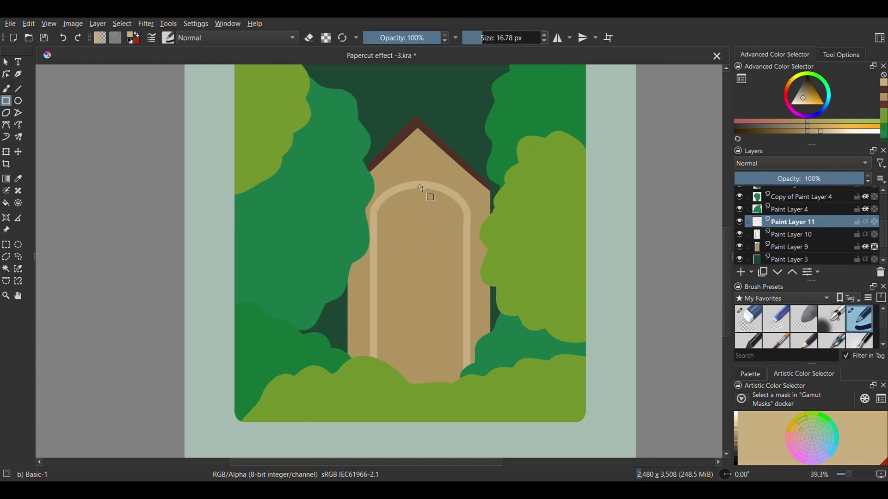
Draw a solid light tan vertical bar down the middle of the arched frame
{"action": "left_click_drag", "start_coordinate": [418, 183], "coordinate": [426, 403]}
{"action": "key", "text": "b"}
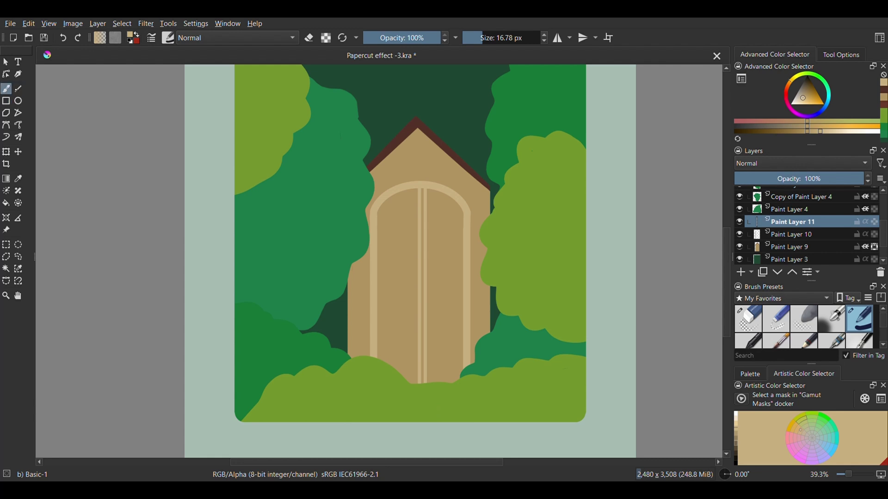
{"action": "left_click_drag", "start_coordinate": [420, 292], "coordinate": [420, 216]}
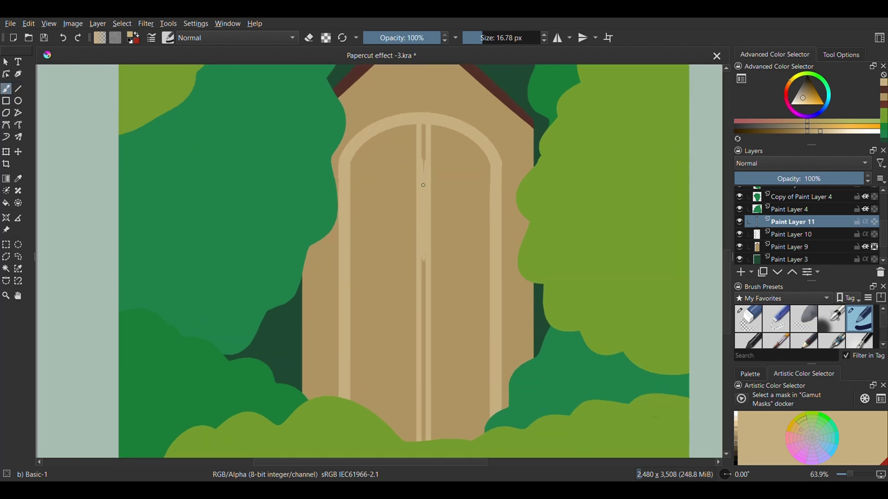
{"action": "left_click_drag", "start_coordinate": [425, 124], "coordinate": [425, 410]}
Add two light tan horizontal crossbars across the arched frame
{"action": "key", "text": "F6"}
{"action": "left_click_drag", "start_coordinate": [345, 215], "coordinate": [500, 232]}
{"action": "left_click_drag", "start_coordinate": [347, 327], "coordinate": [500, 343]}
{"action": "key", "text": "b"}
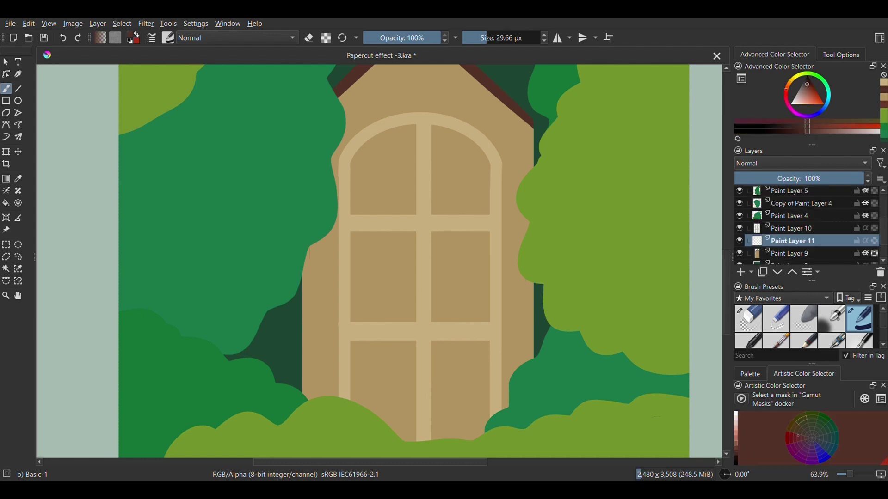
Adjust the brush size and paint the panes dark brown on the layer beneath the arched frame
{"action": "left_click", "coordinate": [503, 38]}
{"action": "mouse_move", "coordinate": [392, 203]}
{"action": "left_mouse_down"}
{"action": "mouse_move", "coordinate": [363, 269]}
{"action": "mouse_move", "coordinate": [359, 187]}
{"action": "mouse_move", "coordinate": [420, 134]}
{"action": "mouse_move", "coordinate": [377, 287]}
{"action": "mouse_move", "coordinate": [367, 391]}
{"action": "mouse_move", "coordinate": [403, 377]}
{"action": "mouse_move", "coordinate": [393, 407]}
{"action": "mouse_move", "coordinate": [416, 307]}
{"action": "mouse_move", "coordinate": [428, 148]}
{"action": "mouse_move", "coordinate": [446, 146]}
{"action": "mouse_move", "coordinate": [471, 215]}
{"action": "mouse_move", "coordinate": [480, 300]}
{"action": "mouse_move", "coordinate": [461, 392]}
{"action": "mouse_move", "coordinate": [439, 406]}
{"action": "mouse_move", "coordinate": [423, 252]}
{"action": "left_mouse_up"}
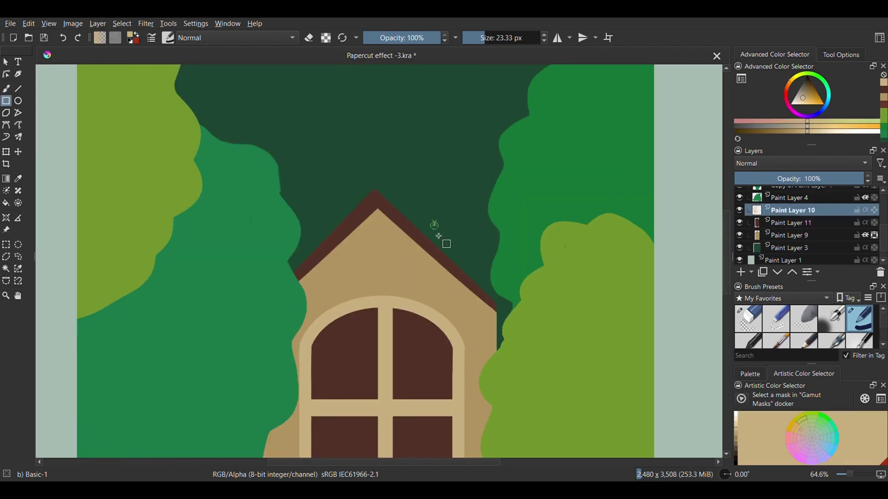
Draw a light tan chimney rectangle over the roof's right slope, select it, move it slightly up and left, and deselect
{"action": "mouse_move", "coordinate": [434, 222]}
{"action": "left_mouse_down"}
{"action": "mouse_move", "coordinate": [478, 301]}
{"action": "mouse_move", "coordinate": [472, 297]}
{"action": "left_mouse_up"}
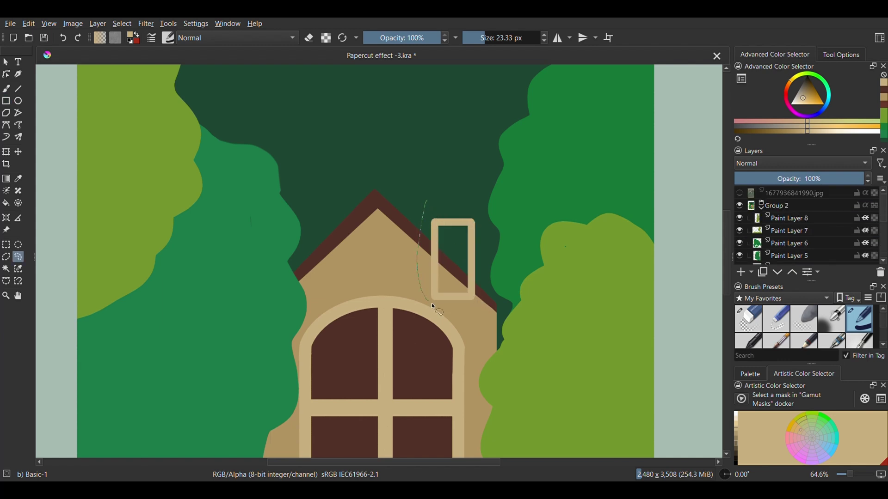
{"action": "left_click_drag", "start_coordinate": [482, 202], "coordinate": [423, 203]}
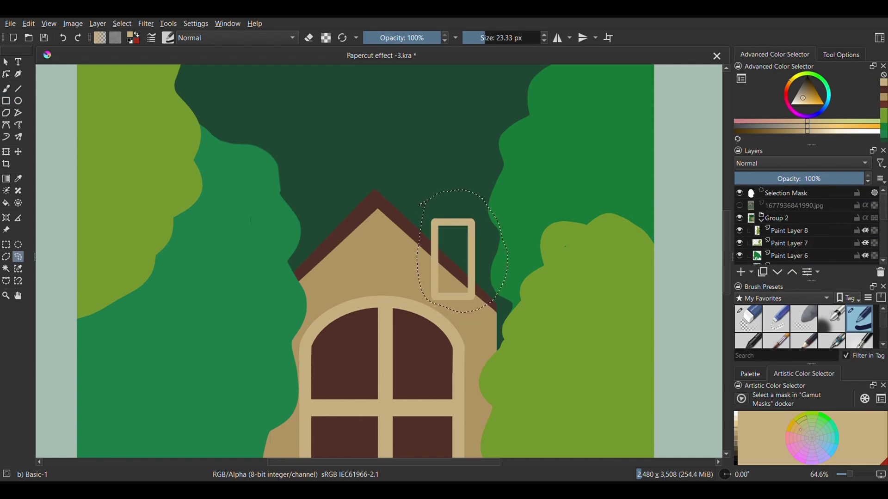
{"action": "key", "text": "ctrl+t"}
{"action": "left_click_drag", "start_coordinate": [491, 293], "coordinate": [481, 287]}
{"action": "key", "text": "b"}
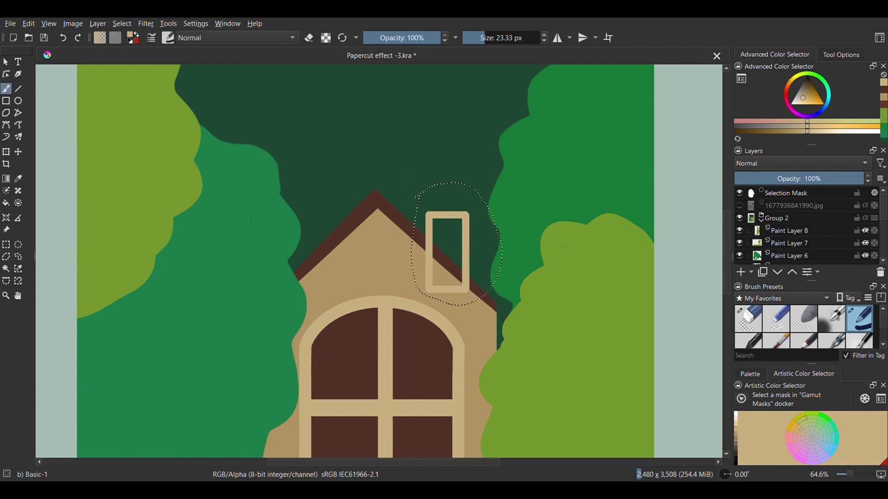
{"action": "key", "text": "ctrl+shift+a"}
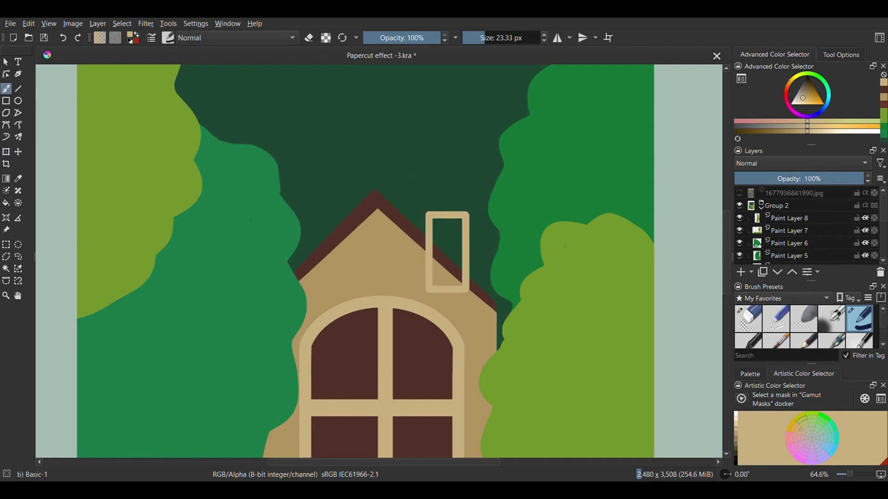
Fill the chimney with light tan and erase the part that overlaps the roof edge and house wall
{"action": "key", "text": "f"}
{"action": "left_click", "coordinate": [456, 255]}
{"action": "key", "text": "b"}
{"action": "scroll", "coordinate": [465, 253], "scroll_direction": "up", "scroll_amount": 2}
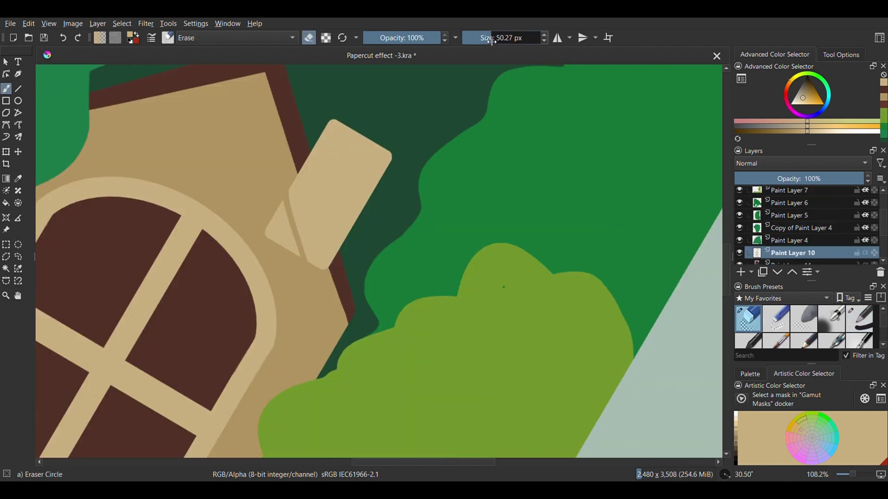
{"action": "left_click_drag", "start_coordinate": [291, 206], "coordinate": [278, 242]}
{"action": "left_click_drag", "start_coordinate": [301, 159], "coordinate": [331, 262]}
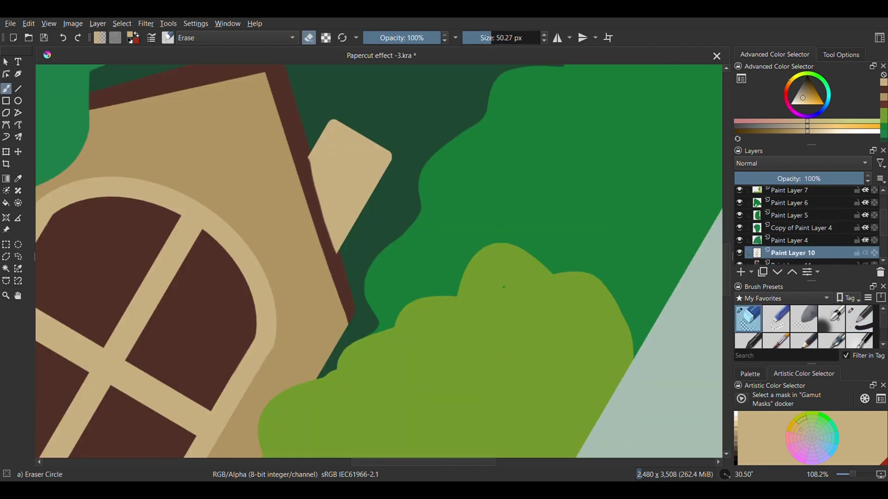
Erase the chimney's lower edge in a straight line along the roof slope on Paint Layer 10
{"action": "left_click", "coordinate": [18, 89]}
{"action": "left_click", "coordinate": [484, 40]}
{"action": "left_click_drag", "start_coordinate": [307, 167], "coordinate": [342, 276]}
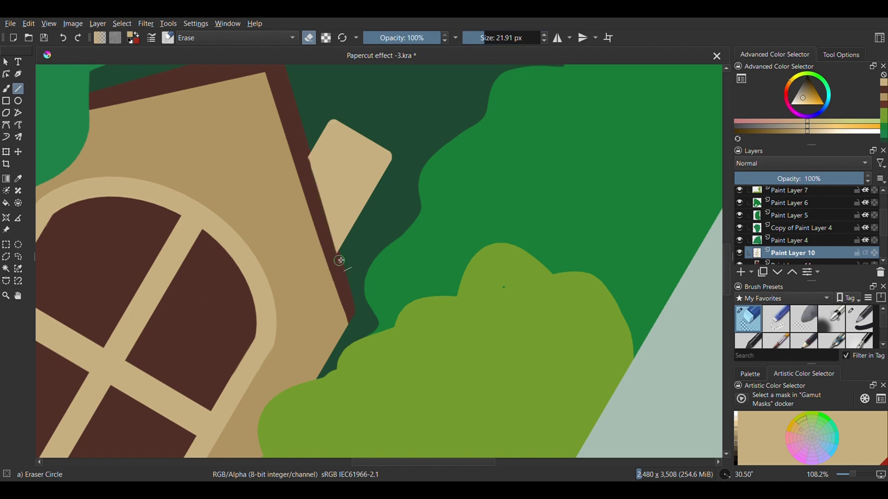
{"action": "left_click_drag", "start_coordinate": [305, 143], "coordinate": [344, 274]}
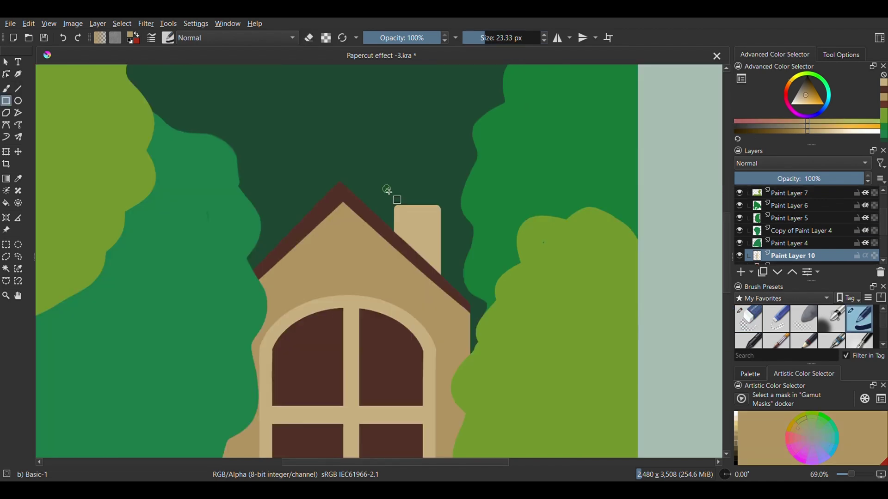
Draw a darker tan cap across the chimney's top, then select the chimney with its cap and scale both down slightly
{"action": "left_click_drag", "start_coordinate": [387, 190], "coordinate": [451, 218]}
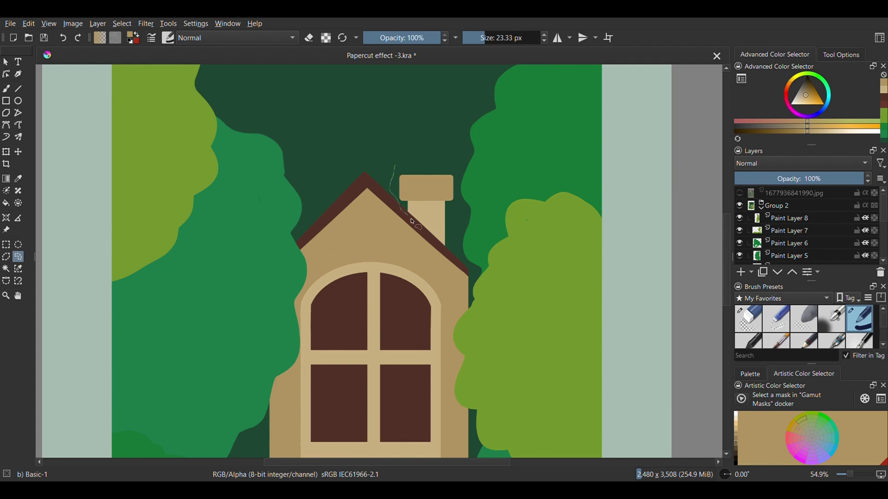
{"action": "left_click_drag", "start_coordinate": [454, 253], "coordinate": [395, 164]}
{"action": "key", "text": "ctrl+t"}
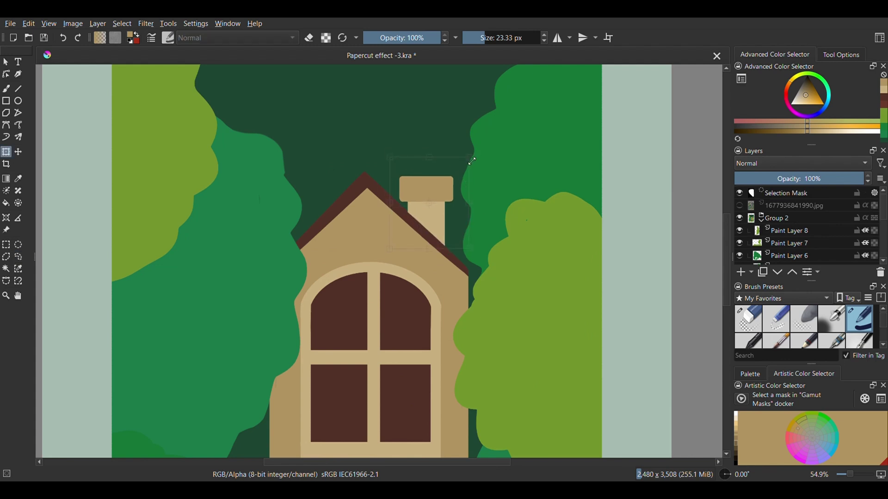
{"action": "left_click_drag", "start_coordinate": [449, 231], "coordinate": [453, 228]}
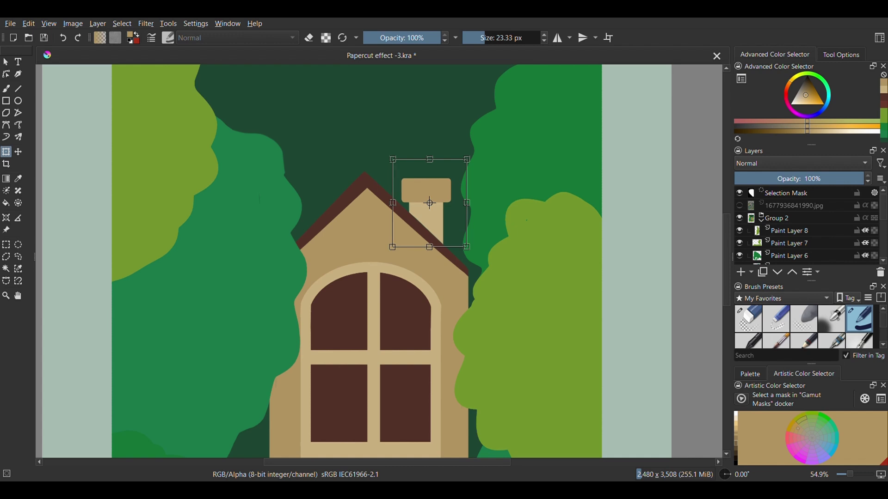
{"action": "key", "text": "Return"}
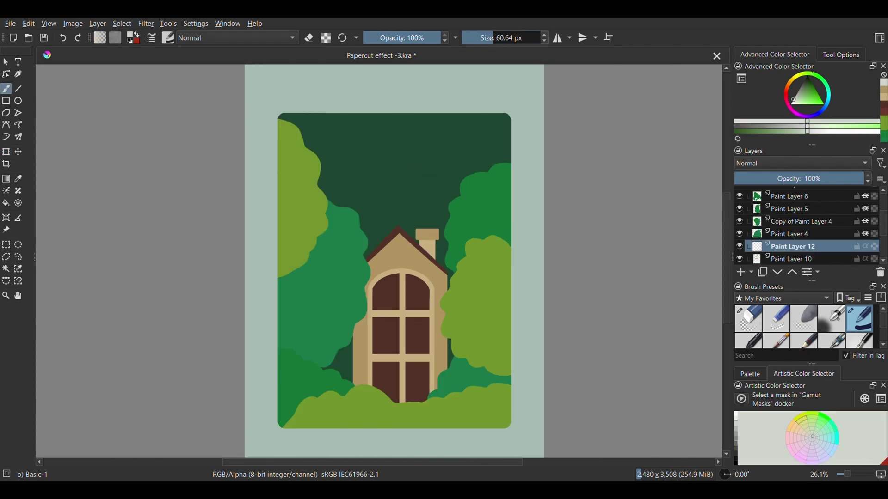
Paint a filled light grey smoke plume from the chimney to the panel's upper right corner and cover the seams inside its outline
{"action": "left_click_drag", "start_coordinate": [442, 187], "coordinate": [480, 159]}
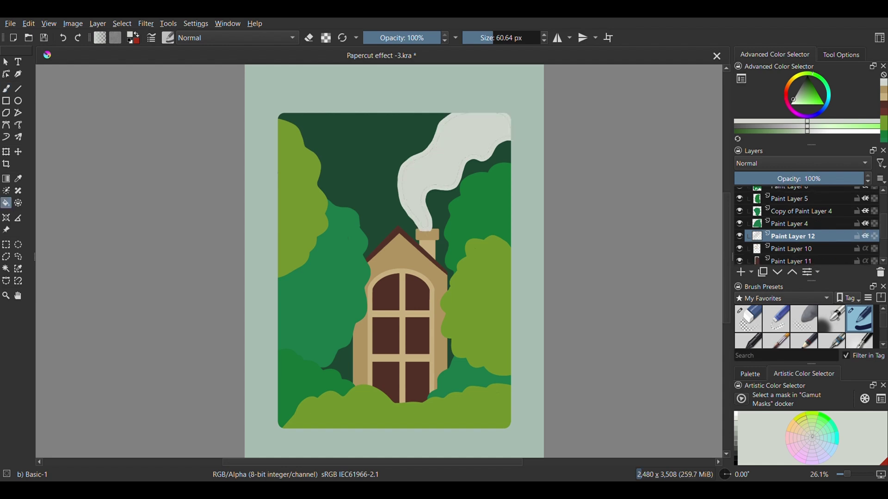
{"action": "scroll", "coordinate": [464, 120], "scroll_direction": "up", "scroll_amount": 3}
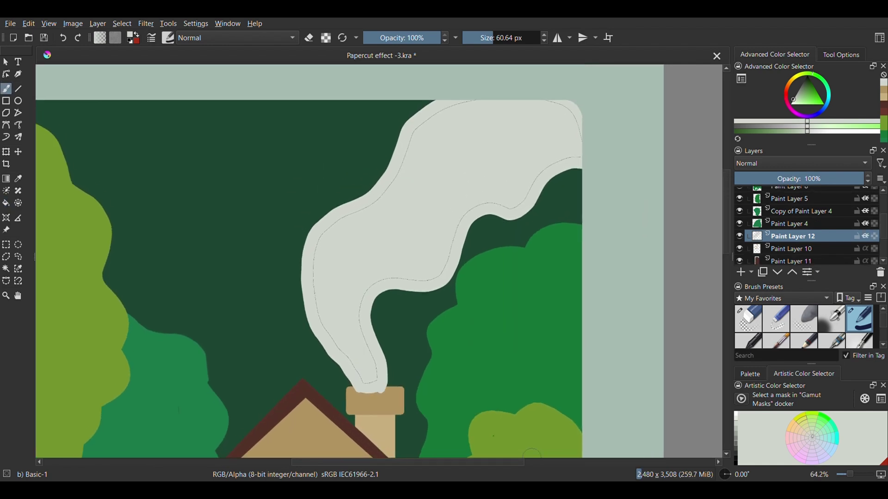
{"action": "mouse_move", "coordinate": [403, 164]}
{"action": "left_mouse_down"}
{"action": "mouse_move", "coordinate": [531, 103]}
{"action": "mouse_move", "coordinate": [572, 162]}
{"action": "left_mouse_up"}
{"action": "mouse_move", "coordinate": [486, 210]}
{"action": "left_mouse_down"}
{"action": "mouse_move", "coordinate": [415, 283]}
{"action": "mouse_move", "coordinate": [369, 365]}
{"action": "left_mouse_up"}
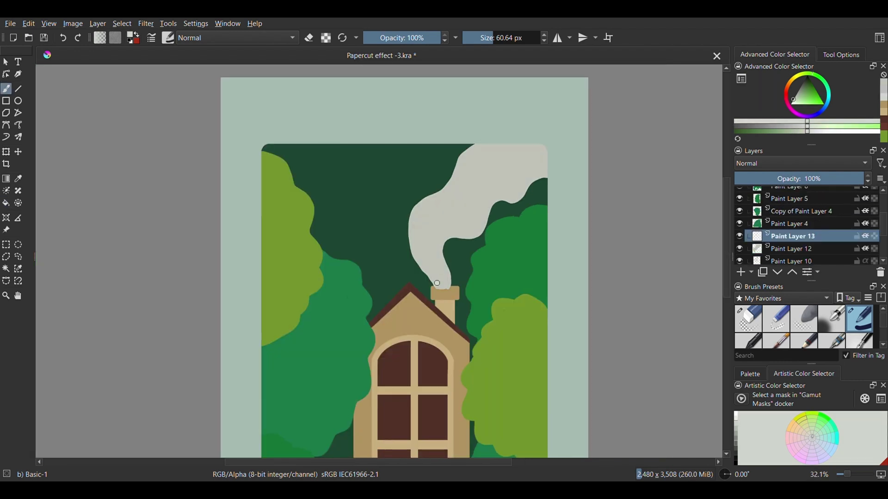
Paint a lighter grey plume spreading across the panel's upper edge on Paint Layer 13 and a white wisp in its upper left corner on Paint Layer 14
{"action": "mouse_move", "coordinate": [436, 286]}
{"action": "left_mouse_down"}
{"action": "mouse_move", "coordinate": [443, 219]}
{"action": "mouse_move", "coordinate": [486, 170]}
{"action": "mouse_move", "coordinate": [543, 137]}
{"action": "left_mouse_up"}
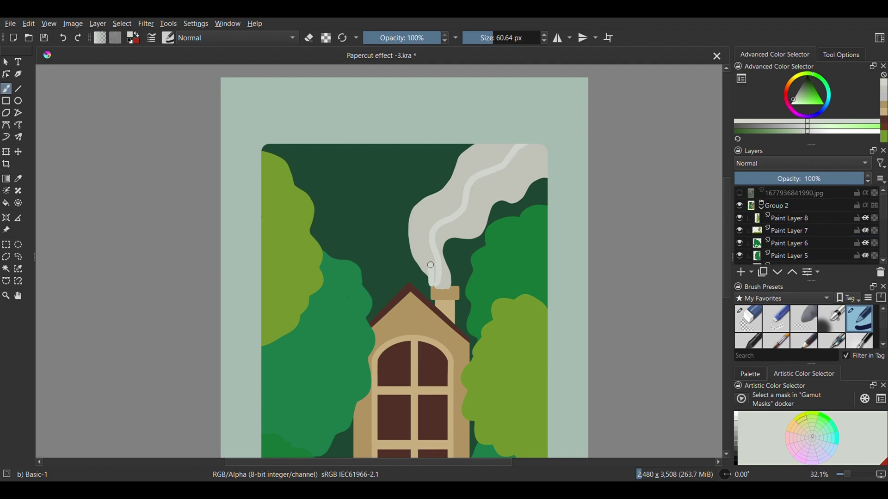
{"action": "mouse_move", "coordinate": [433, 266]}
{"action": "left_mouse_down"}
{"action": "mouse_move", "coordinate": [375, 230]}
{"action": "mouse_move", "coordinate": [357, 177]}
{"action": "mouse_move", "coordinate": [304, 143]}
{"action": "mouse_move", "coordinate": [493, 141]}
{"action": "left_mouse_up"}
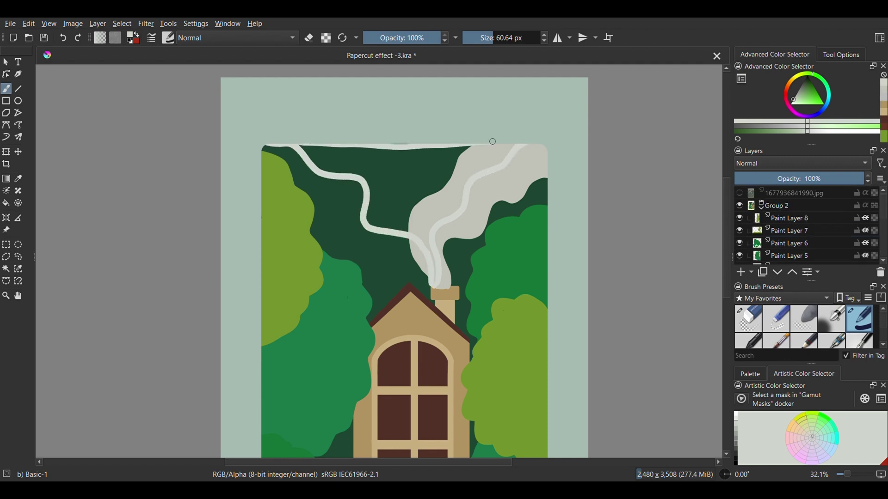
{"action": "key", "text": "f"}
{"action": "left_click", "coordinate": [462, 195]}
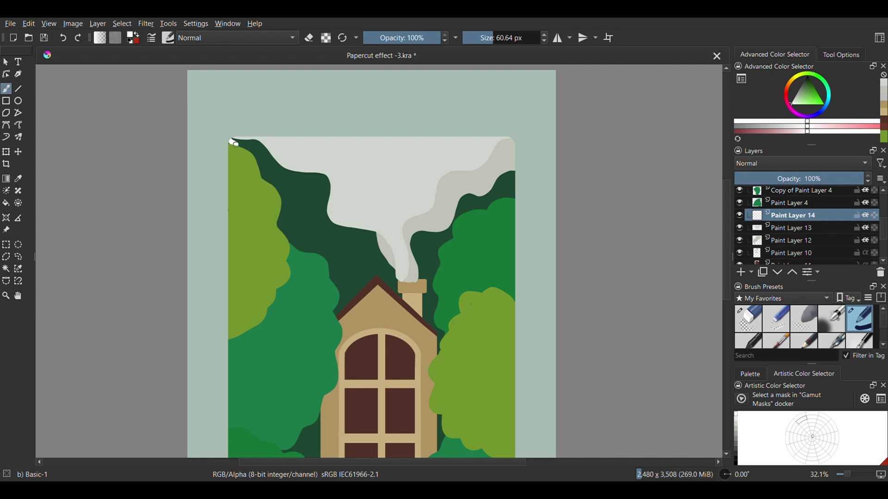
{"action": "mouse_move", "coordinate": [232, 142]}
{"action": "left_mouse_down"}
{"action": "mouse_move", "coordinate": [350, 148]}
{"action": "mouse_move", "coordinate": [396, 137]}
{"action": "mouse_move", "coordinate": [305, 149]}
{"action": "mouse_move", "coordinate": [238, 141]}
{"action": "mouse_move", "coordinate": [268, 152]}
{"action": "left_mouse_up"}
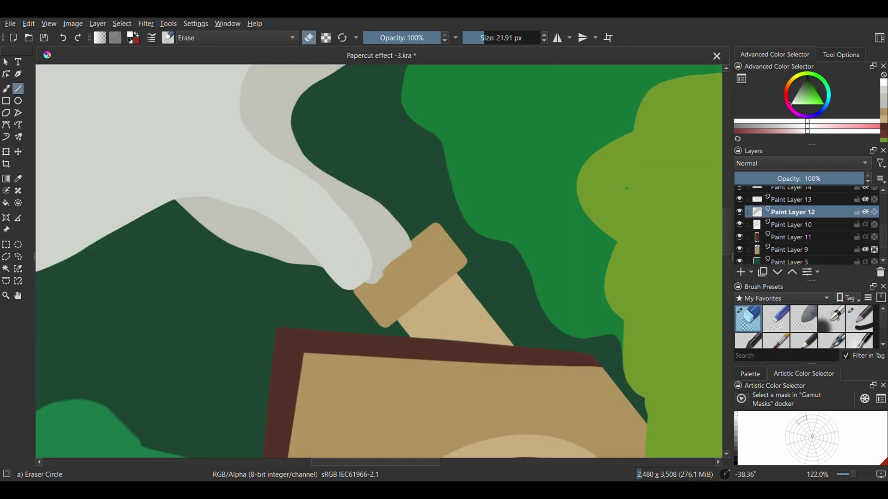
Erase the smoke overlapping the chimney cap in a straight line and smooth the lower left edge of the light grey plume
{"action": "mouse_move", "coordinate": [425, 238]}
{"action": "left_mouse_down"}
{"action": "mouse_move", "coordinate": [356, 292]}
{"action": "mouse_move", "coordinate": [425, 233]}
{"action": "left_mouse_up"}
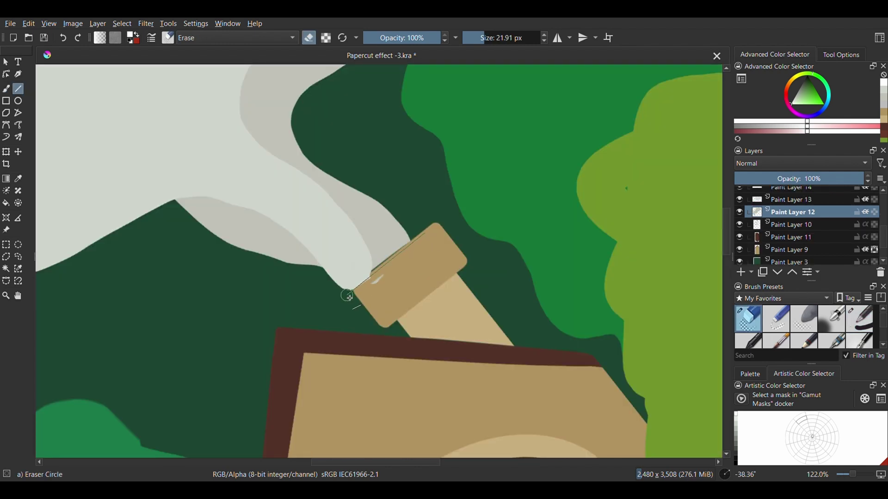
{"action": "left_click_drag", "start_coordinate": [346, 295], "coordinate": [347, 303]}
{"action": "left_click_drag", "start_coordinate": [420, 240], "coordinate": [343, 301]}
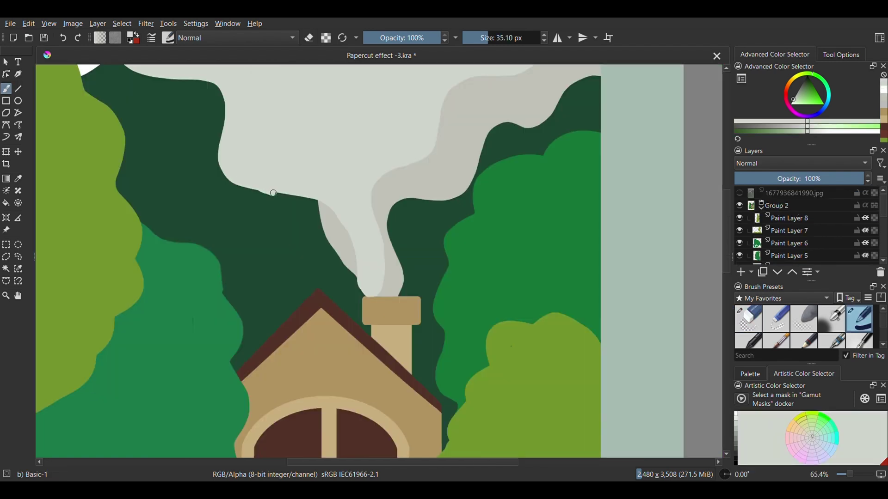
{"action": "left_click_drag", "start_coordinate": [273, 193], "coordinate": [352, 236]}
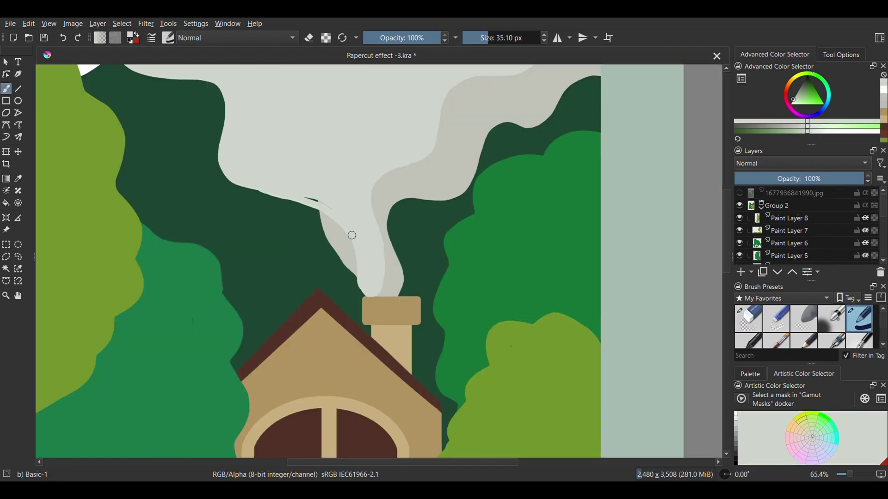
{"action": "mouse_move", "coordinate": [323, 204]}
{"action": "left_mouse_down"}
{"action": "mouse_move", "coordinate": [224, 170]}
{"action": "mouse_move", "coordinate": [227, 139]}
{"action": "mouse_move", "coordinate": [245, 190]}
{"action": "mouse_move", "coordinate": [336, 216]}
{"action": "mouse_move", "coordinate": [265, 197]}
{"action": "left_mouse_up"}
Duplicate Paint Layer 8, place the copy beneath it, fill it with black and blur it into a shadow
{"action": "left_click", "coordinate": [793, 213]}
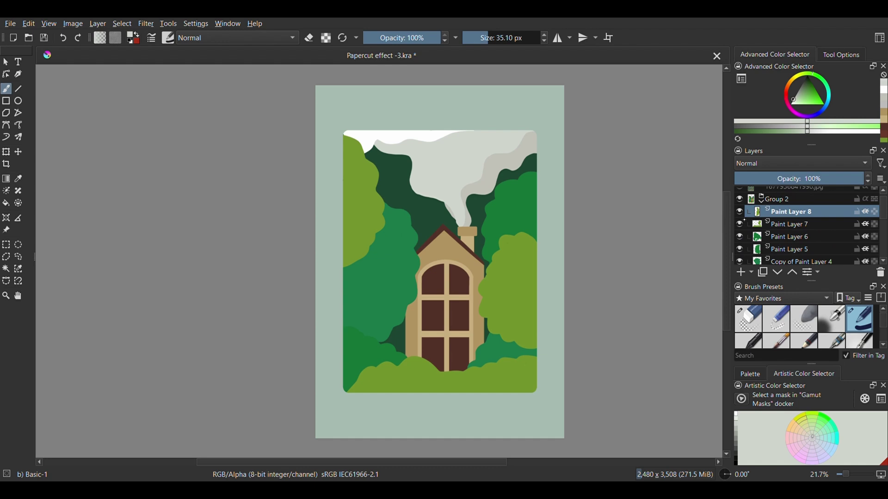
{"action": "key", "text": "ctrl+j"}
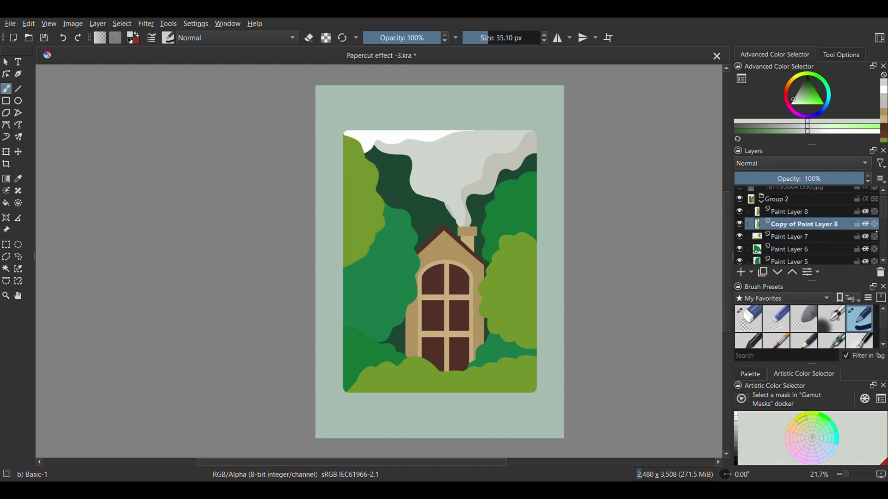
{"action": "left_click", "coordinate": [807, 75]}
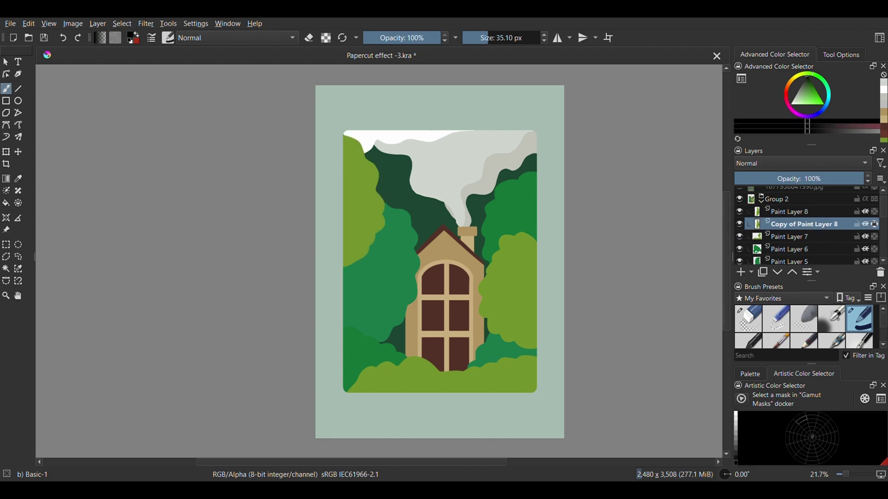
{"action": "key", "text": "f"}
{"action": "left_click", "coordinate": [366, 226]}
{"action": "key", "text": "b"}
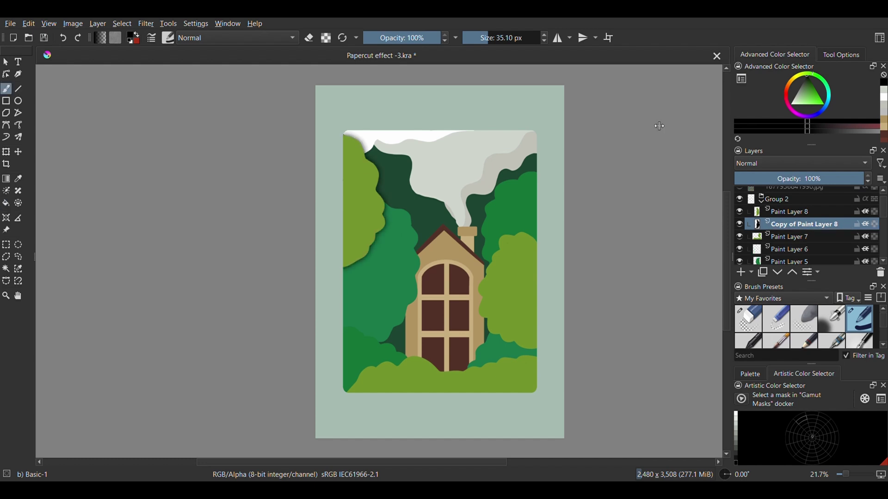
Duplicate Paint Layer 7 beneath itself, turn the copy into a blurred black shadow and adjust it with a transform
{"action": "left_click", "coordinate": [758, 238]}
{"action": "left_click", "coordinate": [763, 272]}
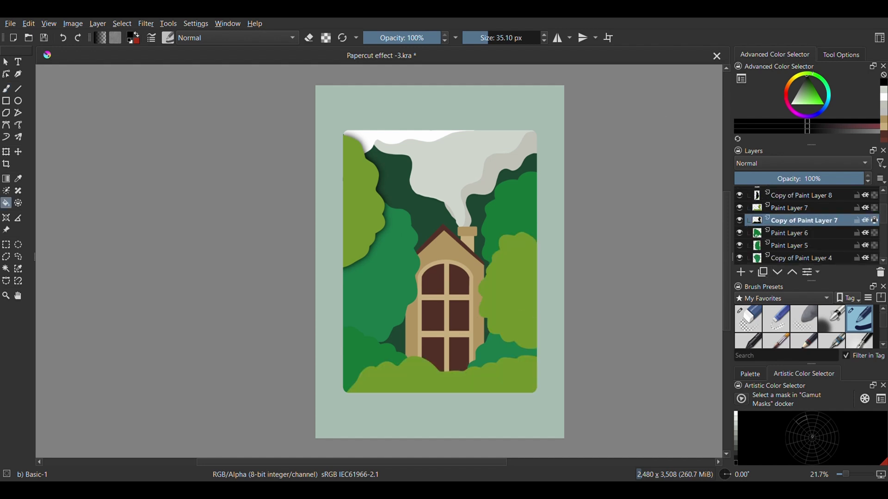
{"action": "key", "text": "b"}
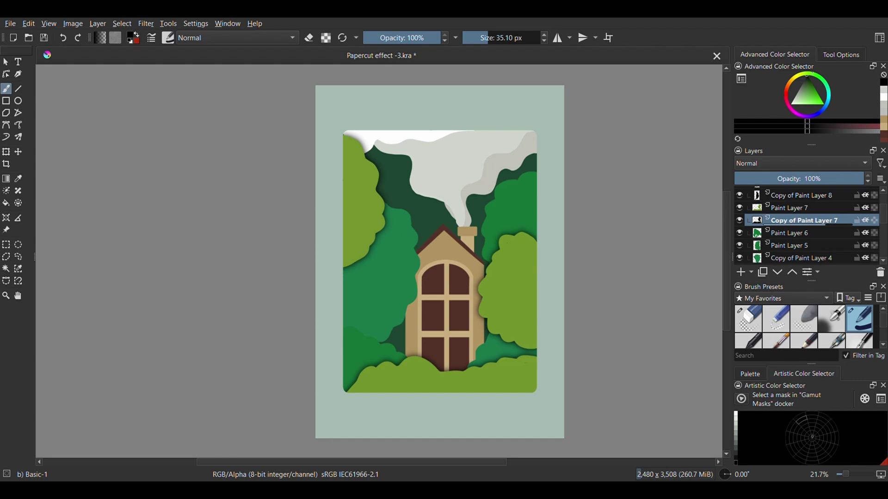
{"action": "key", "text": "ctrl+t"}
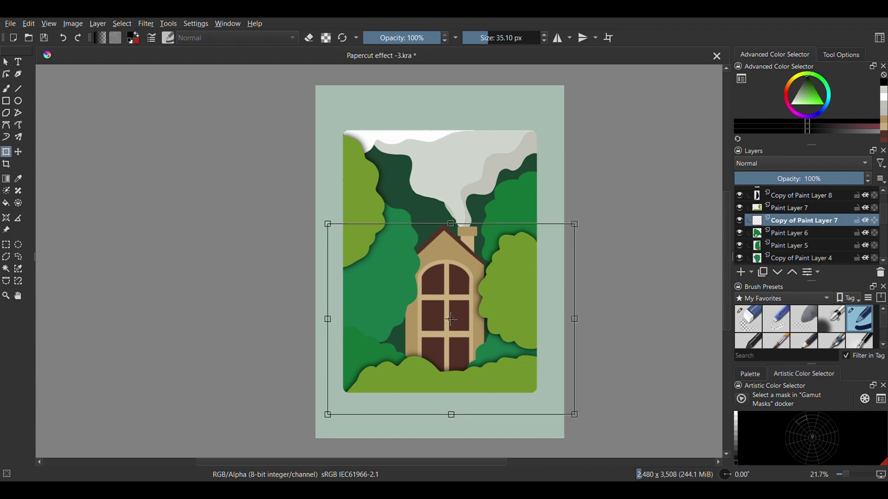
{"action": "key", "text": "b"}
Add blurred black shadow copies beneath Paint Layer 6 and Paint Layer 5
{"action": "left_click", "coordinate": [751, 234]}
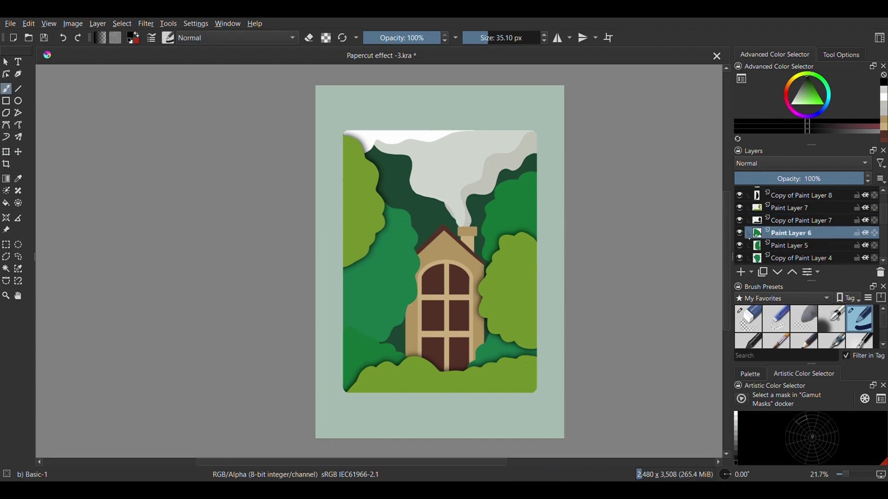
{"action": "key", "text": "ctrl+j"}
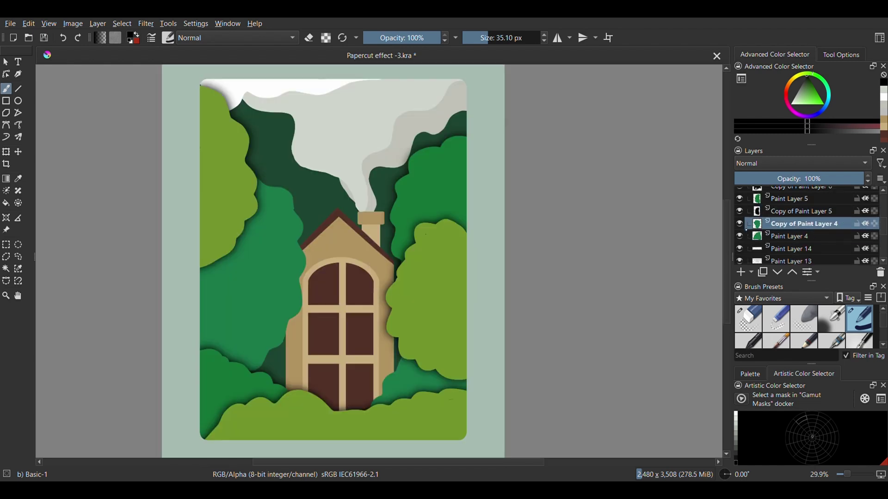
Add blurred black shadow copies beneath Copy of Paint Layer 4 and Paint Layer 4, and adjust their positions with a transform
{"action": "left_click", "coordinate": [740, 224]}
{"action": "left_click", "coordinate": [739, 224]}
{"action": "key", "text": "ctrl+j"}
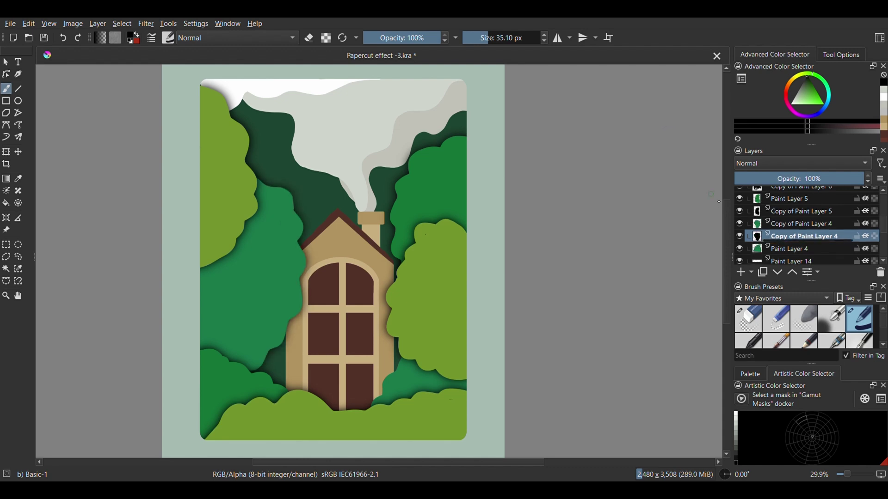
{"action": "left_click", "coordinate": [6, 152]}
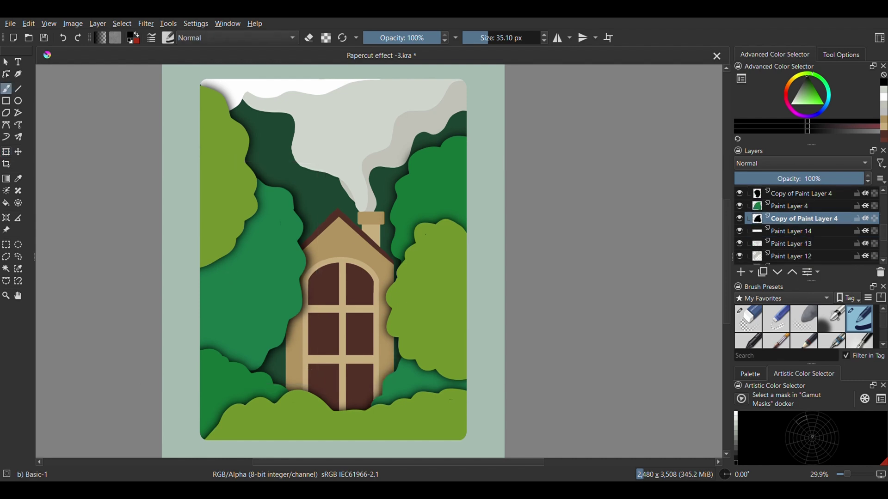
{"action": "left_click", "coordinate": [6, 151]}
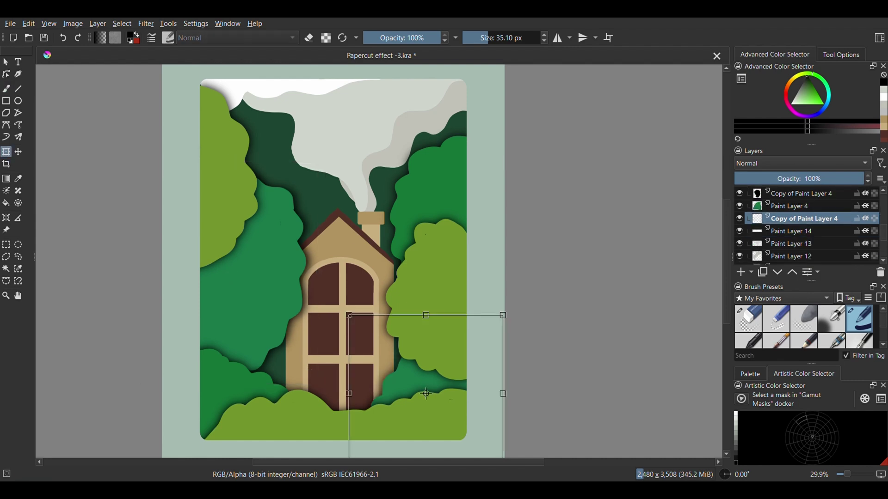
{"action": "left_click_drag", "start_coordinate": [430, 371], "coordinate": [425, 370]}
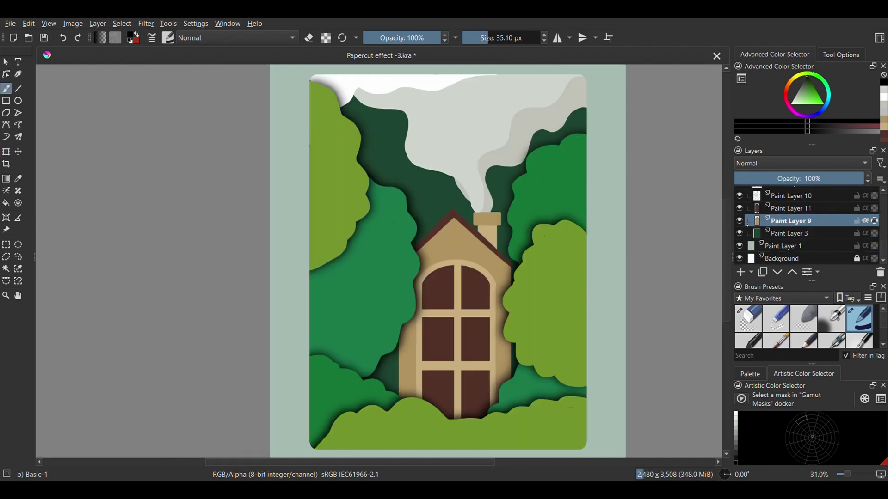
Duplicate Paint Layer 9 beneath itself, fill the copy with black, blur it and transform it as the house's shadow
{"action": "key", "text": "ctrl+j"}
{"action": "key", "text": "ctrl+Page_Down"}
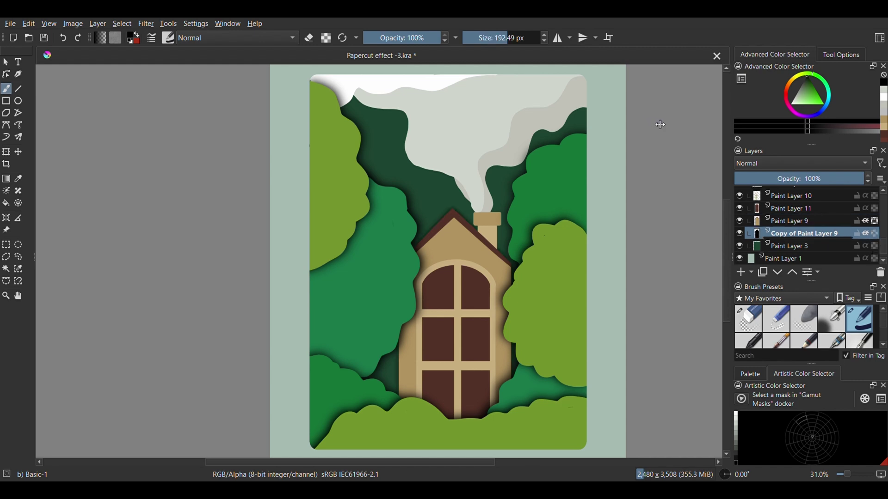
{"action": "key", "text": "ctrl+t"}
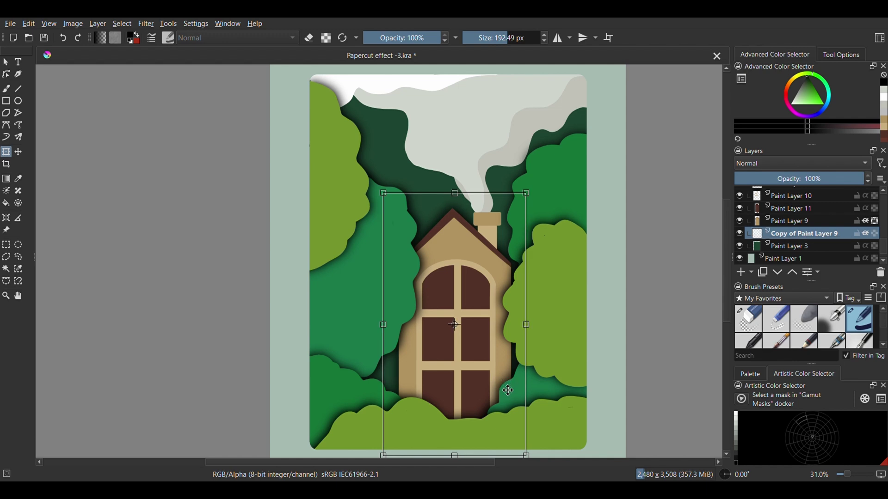
Duplicate Paint Layer 10 with the window frame and chimney, and move the copy beneath the original
{"action": "left_click", "coordinate": [791, 237]}
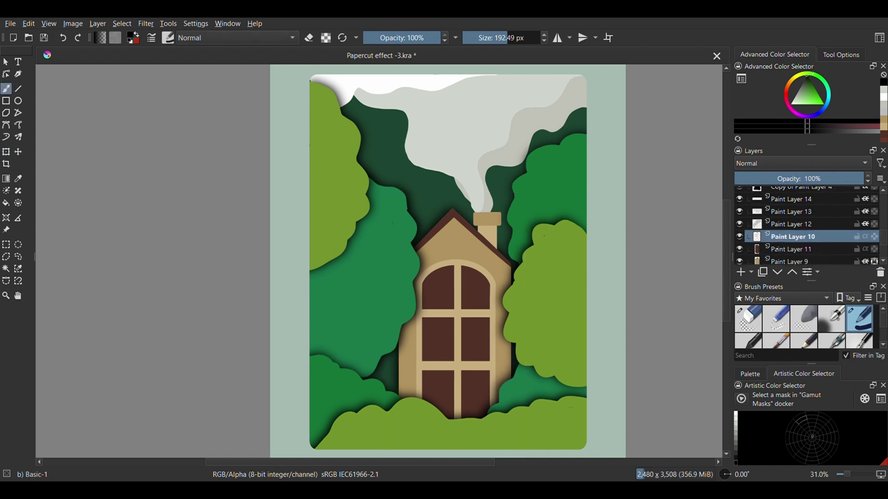
{"action": "left_click", "coordinate": [739, 236]}
{"action": "left_click", "coordinate": [739, 237]}
{"action": "left_click", "coordinate": [762, 273]}
{"action": "double_click", "coordinate": [802, 238]}
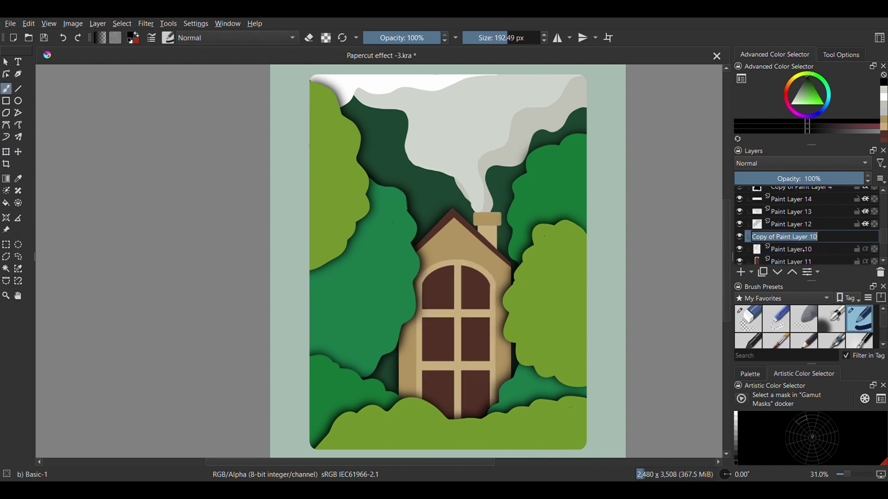
{"action": "key", "text": "Return"}
{"action": "key", "text": "ctrl+Page_Down"}
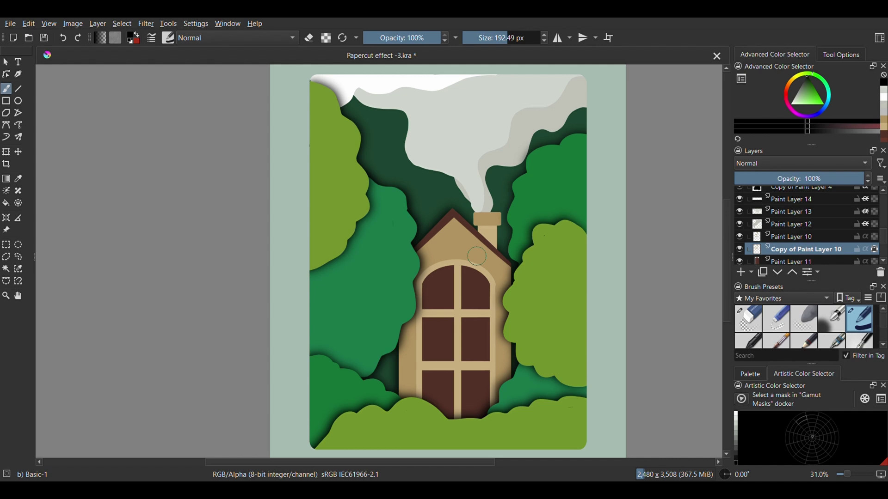
Fill Copy of Paint Layer 10 with black, unlock its alpha and blur it into a shadow, then reselect Paint Layer 10
{"action": "key", "text": "shift+BackSpace"}
{"action": "left_click", "coordinate": [874, 249]}
{"action": "left_click", "coordinate": [146, 23]}
{"action": "left_click", "coordinate": [382, 109]}
{"action": "left_click_drag", "start_coordinate": [624, 119], "coordinate": [645, 122]}
{"action": "key", "text": "Page_Up"}
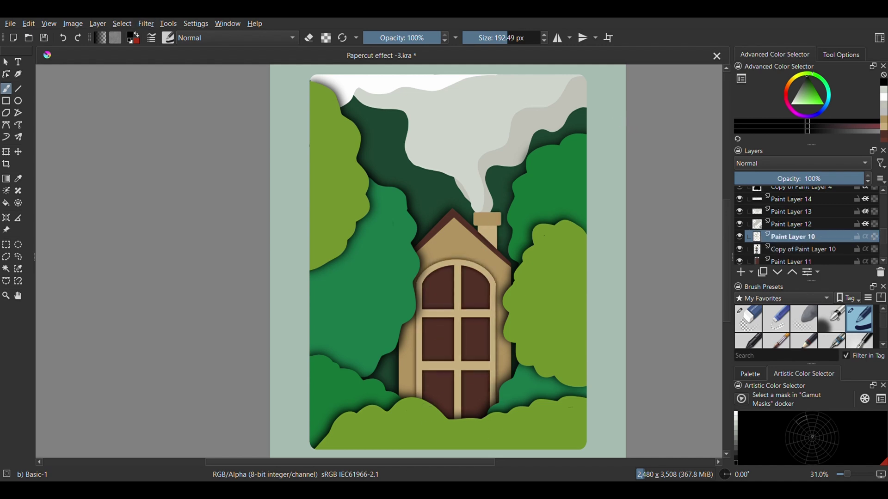
Add a blurred black shadow copy beneath Paint Layer 12's smoke and erase its spill over the chimney top
{"action": "key", "text": "Page_Up"}
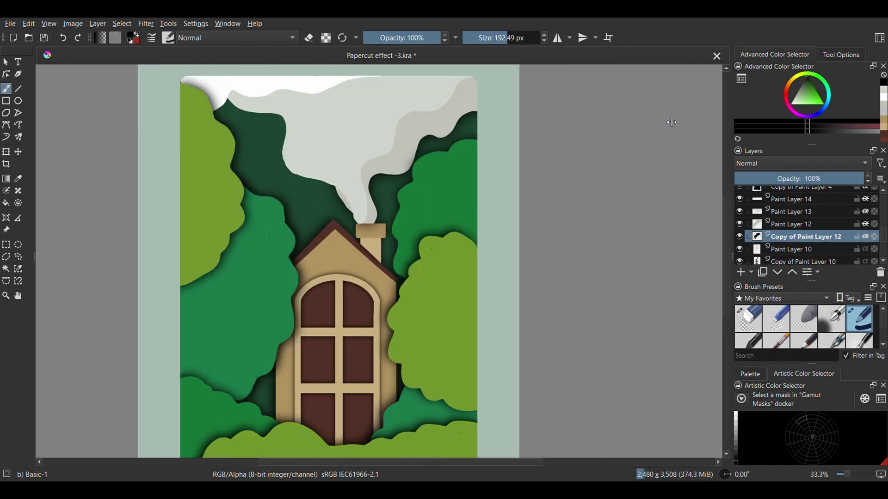
{"action": "left_click", "coordinate": [755, 318]}
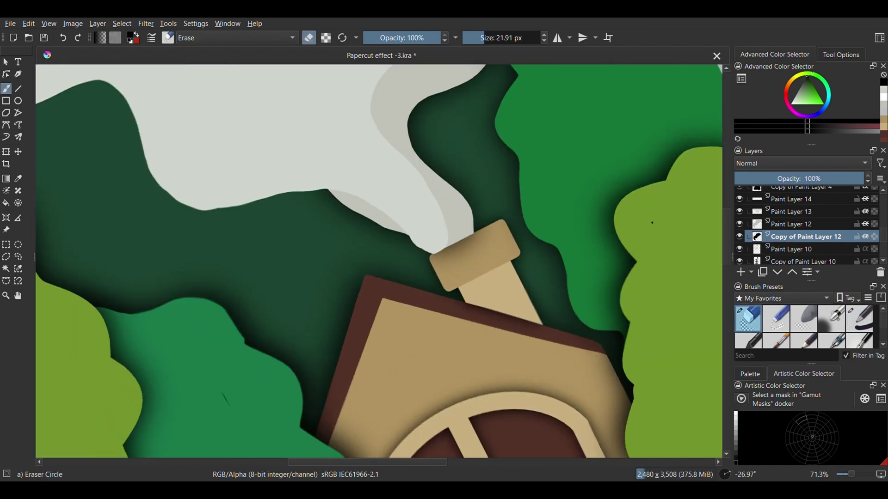
{"action": "mouse_move", "coordinate": [485, 237]}
{"action": "left_mouse_down"}
{"action": "mouse_move", "coordinate": [440, 255]}
{"action": "mouse_move", "coordinate": [494, 230]}
{"action": "mouse_move", "coordinate": [432, 254]}
{"action": "mouse_move", "coordinate": [443, 260]}
{"action": "mouse_move", "coordinate": [520, 237]}
{"action": "mouse_move", "coordinate": [475, 270]}
{"action": "left_mouse_up"}
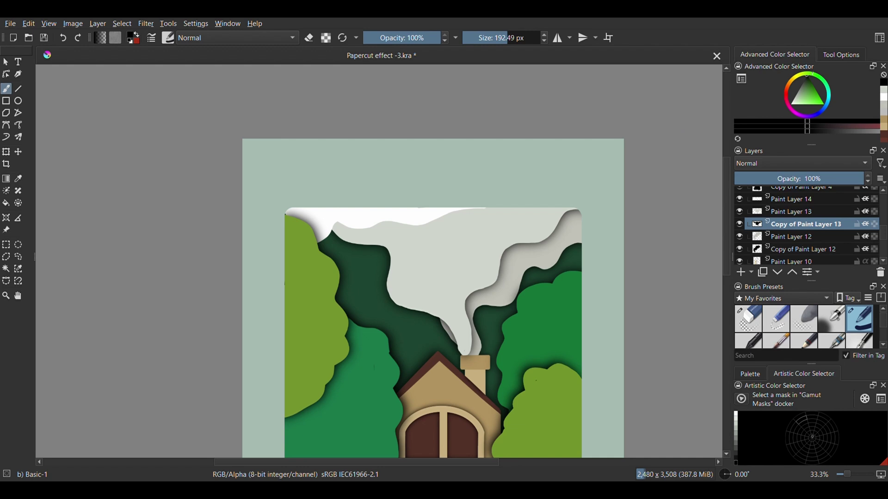
Transform the shadow copy of Paint Layer 13 and make a blurred shadow copy beneath Paint Layer 14's white cloud
{"action": "key", "text": "ctrl+t"}
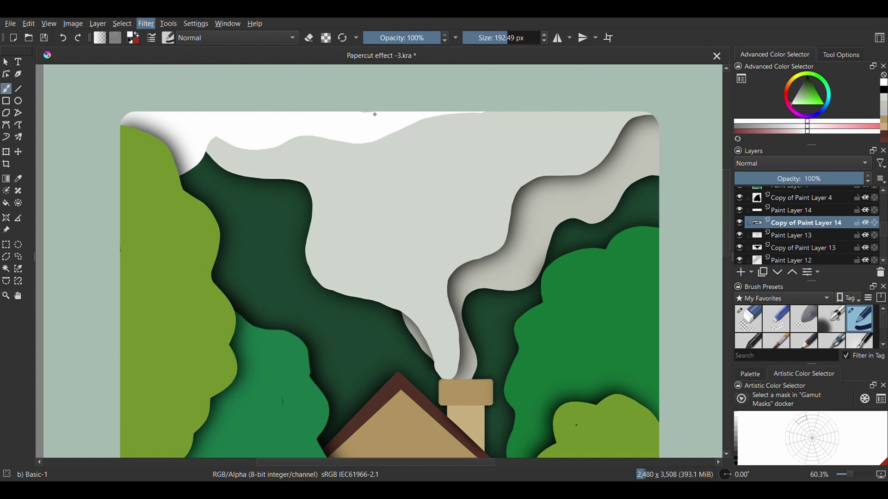
{"action": "left_click", "coordinate": [375, 114]}
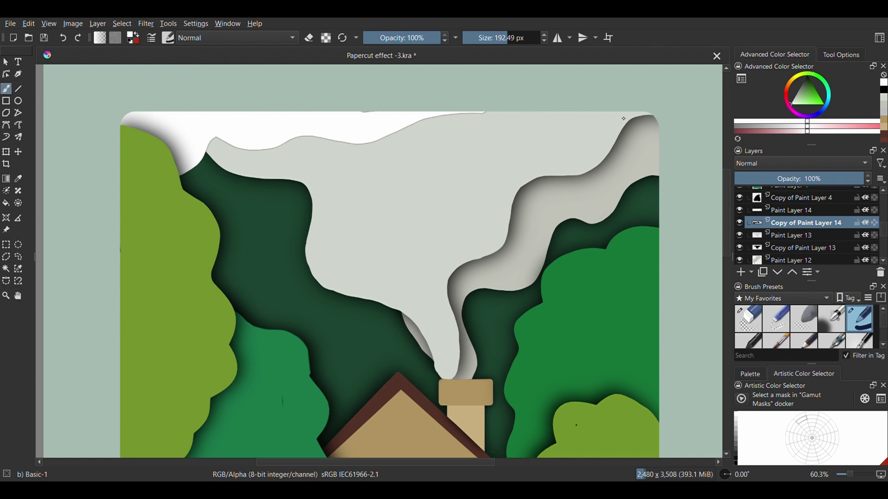
{"action": "left_click_drag", "start_coordinate": [636, 121], "coordinate": [661, 120]}
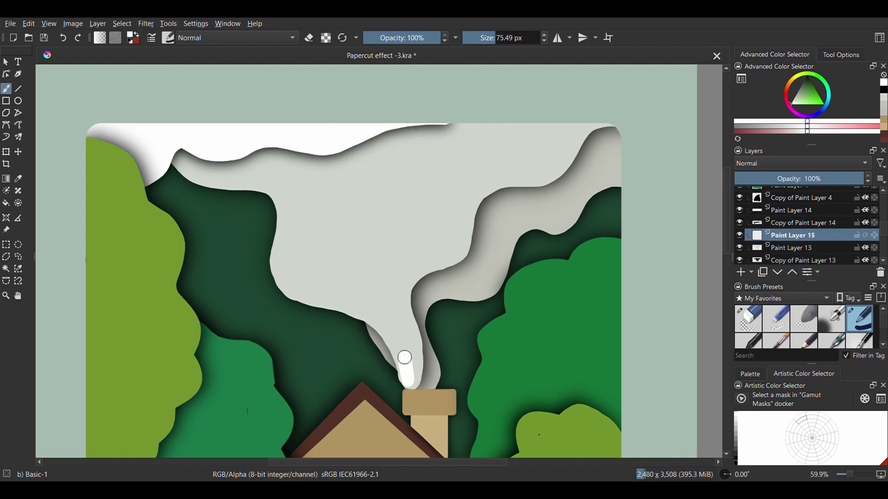
Paint a white smoke plume on Paint Layer 15 rising from the chimney and widening to the picture's upper edge
{"action": "mouse_move", "coordinate": [405, 357]}
{"action": "left_mouse_down"}
{"action": "mouse_move", "coordinate": [383, 283]}
{"action": "mouse_move", "coordinate": [422, 202]}
{"action": "mouse_move", "coordinate": [521, 118]}
{"action": "mouse_move", "coordinate": [416, 134]}
{"action": "mouse_move", "coordinate": [385, 253]}
{"action": "left_mouse_up"}
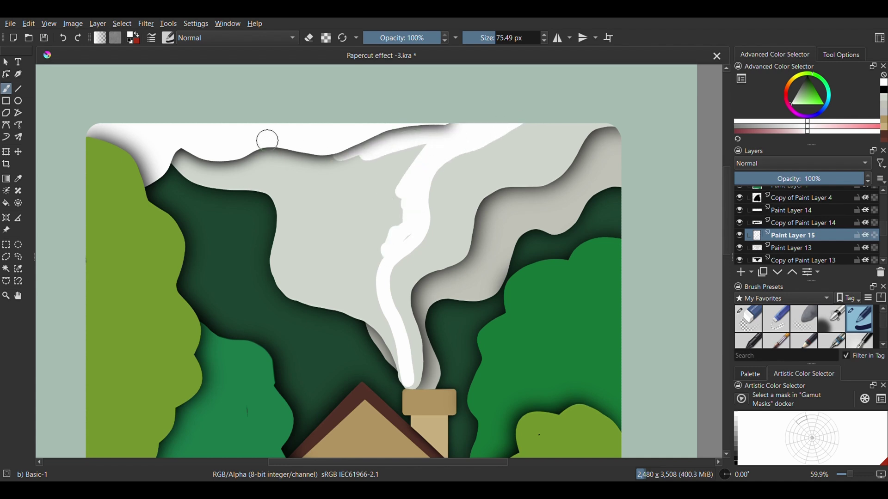
{"action": "mouse_move", "coordinate": [268, 139]}
{"action": "left_mouse_down"}
{"action": "mouse_move", "coordinate": [324, 208]}
{"action": "mouse_move", "coordinate": [345, 266]}
{"action": "mouse_move", "coordinate": [405, 371]}
{"action": "left_mouse_up"}
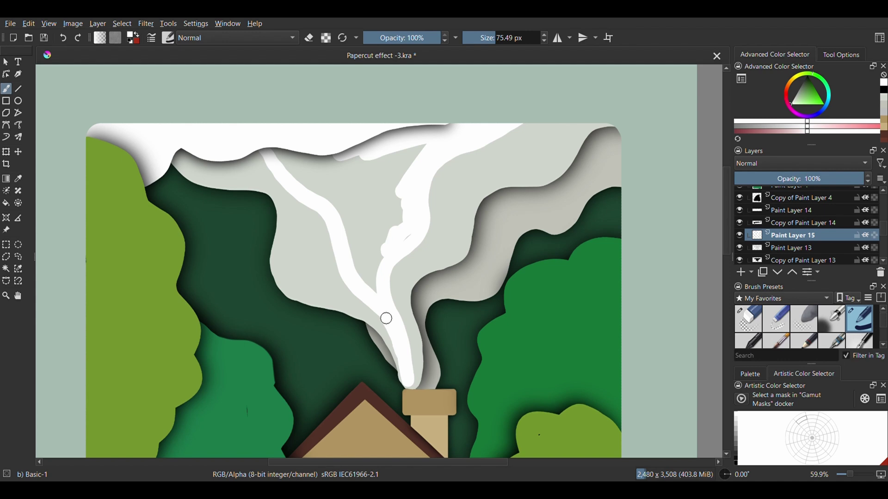
{"action": "mouse_move", "coordinate": [392, 322]}
{"action": "left_mouse_down"}
{"action": "mouse_move", "coordinate": [372, 262]}
{"action": "mouse_move", "coordinate": [359, 261]}
{"action": "mouse_move", "coordinate": [408, 172]}
{"action": "mouse_move", "coordinate": [402, 187]}
{"action": "mouse_move", "coordinate": [392, 173]}
{"action": "mouse_move", "coordinate": [375, 216]}
{"action": "mouse_move", "coordinate": [346, 215]}
{"action": "mouse_move", "coordinate": [286, 165]}
{"action": "mouse_move", "coordinate": [302, 188]}
{"action": "mouse_move", "coordinate": [325, 180]}
{"action": "left_mouse_up"}
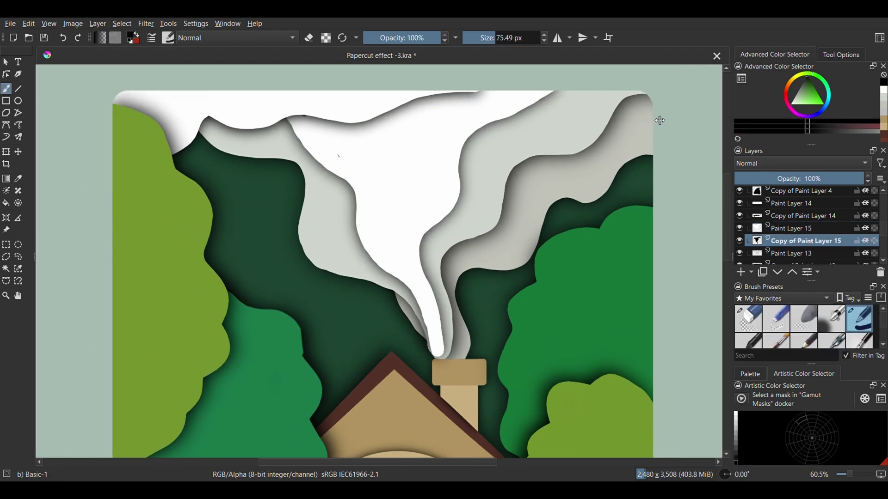
Erase along the edges of the smoke on Paint Layers 13 and 12 to tidy its narrow part above the chimney
{"action": "mouse_move", "coordinate": [393, 217]}
{"action": "left_mouse_down"}
{"action": "mouse_move", "coordinate": [393, 243]}
{"action": "mouse_move", "coordinate": [412, 309]}
{"action": "mouse_move", "coordinate": [409, 391]}
{"action": "left_mouse_up"}
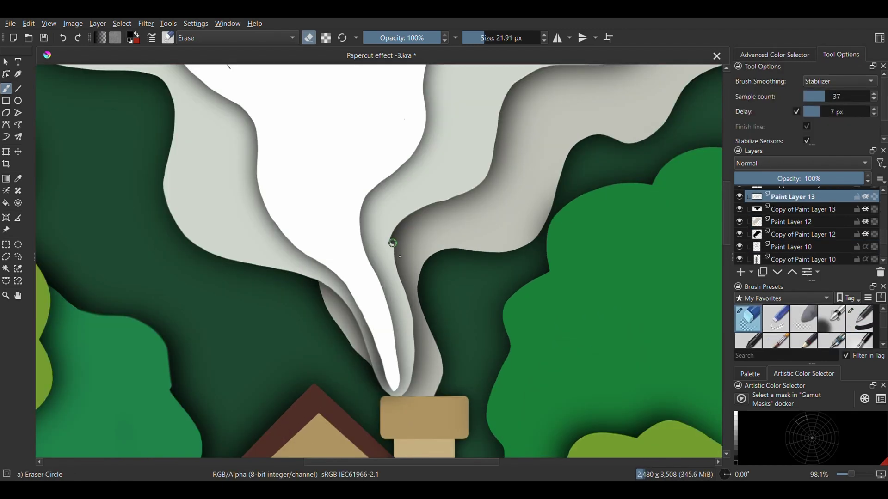
{"action": "key", "text": "Page_Down"}
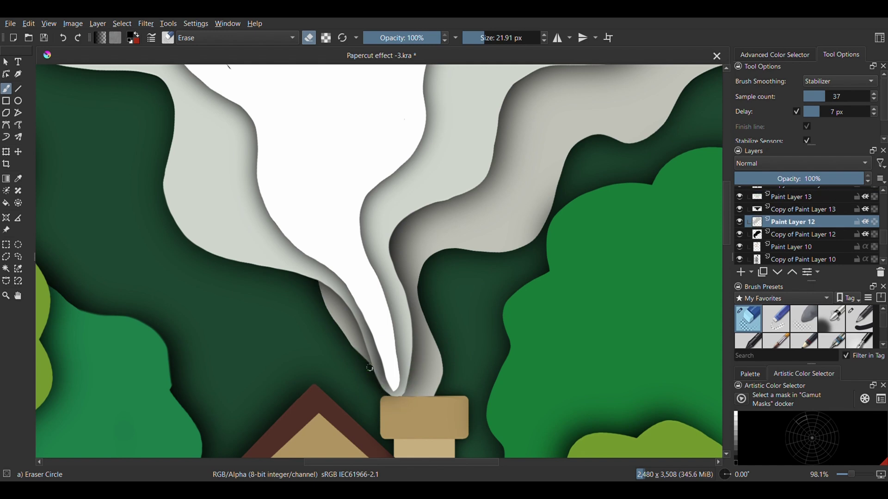
{"action": "left_click_drag", "start_coordinate": [370, 368], "coordinate": [320, 303]}
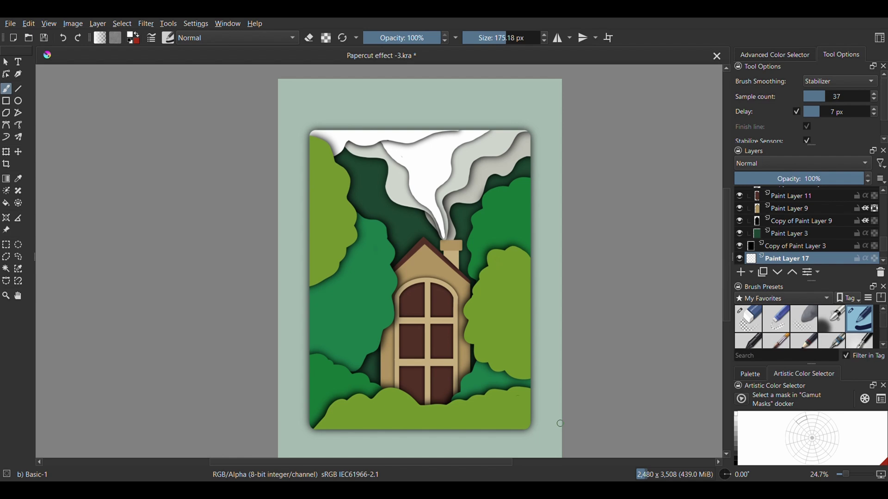
Fill Paint Layer 17, beneath the framed picture, with white
{"action": "key", "text": "f"}
{"action": "left_click", "coordinate": [516, 299]}
{"action": "key", "text": "b"}
Erase a wavy, dripping band from the white Paint Layer 17 all around the picture with the Eraser Circle brush
{"action": "key", "text": "slash"}
{"action": "mouse_move", "coordinate": [303, 180]}
{"action": "left_mouse_down"}
{"action": "mouse_move", "coordinate": [301, 237]}
{"action": "mouse_move", "coordinate": [324, 311]}
{"action": "left_mouse_up"}
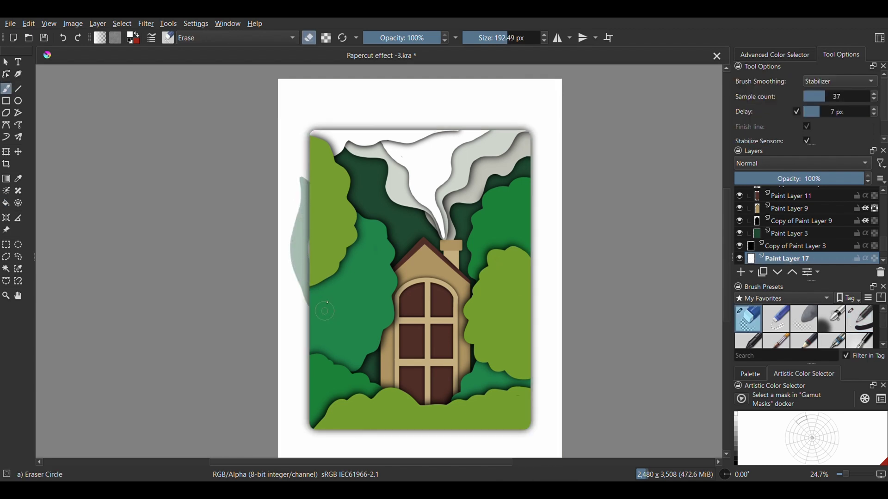
{"action": "left_click", "coordinate": [502, 42]}
{"action": "mouse_move", "coordinate": [301, 253]}
{"action": "left_mouse_down"}
{"action": "mouse_move", "coordinate": [306, 394]}
{"action": "mouse_move", "coordinate": [329, 445]}
{"action": "mouse_move", "coordinate": [329, 431]}
{"action": "mouse_move", "coordinate": [357, 427]}
{"action": "mouse_move", "coordinate": [365, 443]}
{"action": "mouse_move", "coordinate": [378, 433]}
{"action": "mouse_move", "coordinate": [367, 416]}
{"action": "mouse_move", "coordinate": [377, 439]}
{"action": "mouse_move", "coordinate": [412, 427]}
{"action": "mouse_move", "coordinate": [441, 436]}
{"action": "mouse_move", "coordinate": [470, 427]}
{"action": "mouse_move", "coordinate": [446, 421]}
{"action": "mouse_move", "coordinate": [437, 427]}
{"action": "mouse_move", "coordinate": [532, 426]}
{"action": "mouse_move", "coordinate": [538, 400]}
{"action": "mouse_move", "coordinate": [523, 364]}
{"action": "mouse_move", "coordinate": [546, 348]}
{"action": "mouse_move", "coordinate": [517, 320]}
{"action": "mouse_move", "coordinate": [550, 239]}
{"action": "mouse_move", "coordinate": [535, 209]}
{"action": "mouse_move", "coordinate": [540, 250]}
{"action": "left_mouse_up"}
{"action": "mouse_move", "coordinate": [544, 204]}
{"action": "left_mouse_down"}
{"action": "mouse_move", "coordinate": [538, 120]}
{"action": "mouse_move", "coordinate": [539, 205]}
{"action": "left_mouse_up"}
{"action": "mouse_move", "coordinate": [540, 145]}
{"action": "left_mouse_down"}
{"action": "mouse_move", "coordinate": [519, 117]}
{"action": "mouse_move", "coordinate": [508, 150]}
{"action": "mouse_move", "coordinate": [514, 116]}
{"action": "mouse_move", "coordinate": [428, 113]}
{"action": "mouse_move", "coordinate": [455, 103]}
{"action": "mouse_move", "coordinate": [326, 104]}
{"action": "mouse_move", "coordinate": [315, 154]}
{"action": "mouse_move", "coordinate": [335, 195]}
{"action": "left_mouse_up"}
{"action": "mouse_move", "coordinate": [520, 98]}
{"action": "left_mouse_down"}
{"action": "mouse_move", "coordinate": [433, 107]}
{"action": "mouse_move", "coordinate": [508, 109]}
{"action": "mouse_move", "coordinate": [469, 122]}
{"action": "mouse_move", "coordinate": [534, 99]}
{"action": "left_mouse_up"}
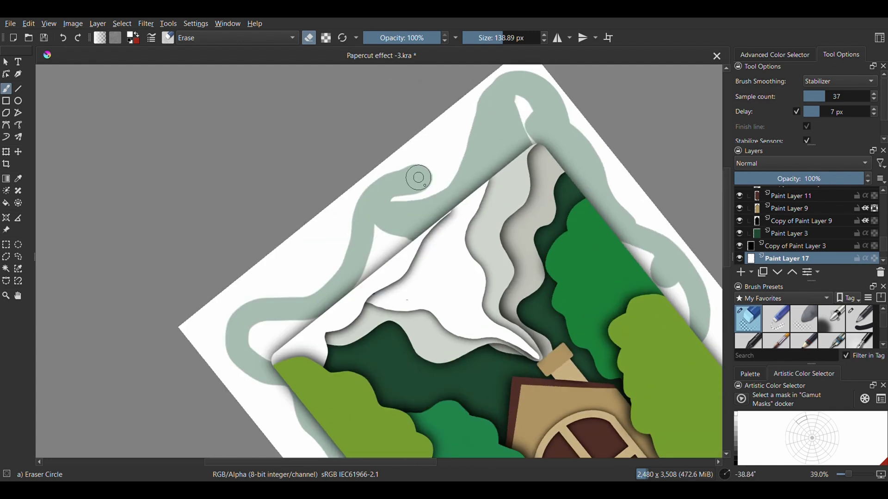
{"action": "mouse_move", "coordinate": [418, 178]}
{"action": "left_mouse_down"}
{"action": "mouse_move", "coordinate": [378, 180]}
{"action": "mouse_move", "coordinate": [336, 280]}
{"action": "mouse_move", "coordinate": [295, 307]}
{"action": "left_mouse_up"}
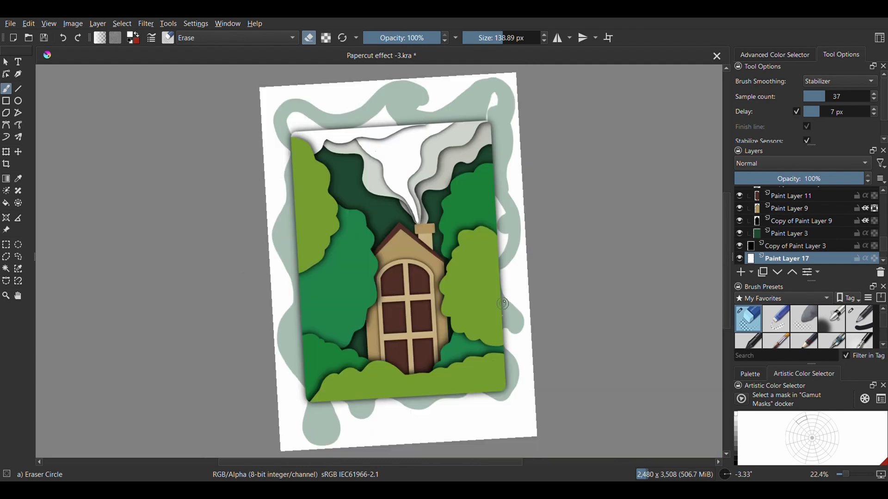
Extend the cutout along the picture's side, reshape its edges in white, and erase small droplets around the border
{"action": "mouse_move", "coordinate": [506, 265]}
{"action": "left_mouse_down"}
{"action": "mouse_move", "coordinate": [497, 287]}
{"action": "mouse_move", "coordinate": [517, 328]}
{"action": "left_mouse_up"}
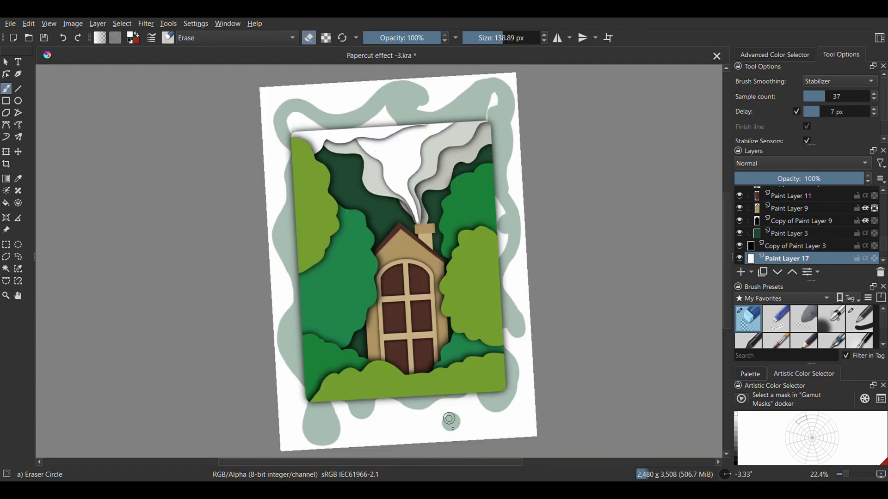
{"action": "key", "text": "slash"}
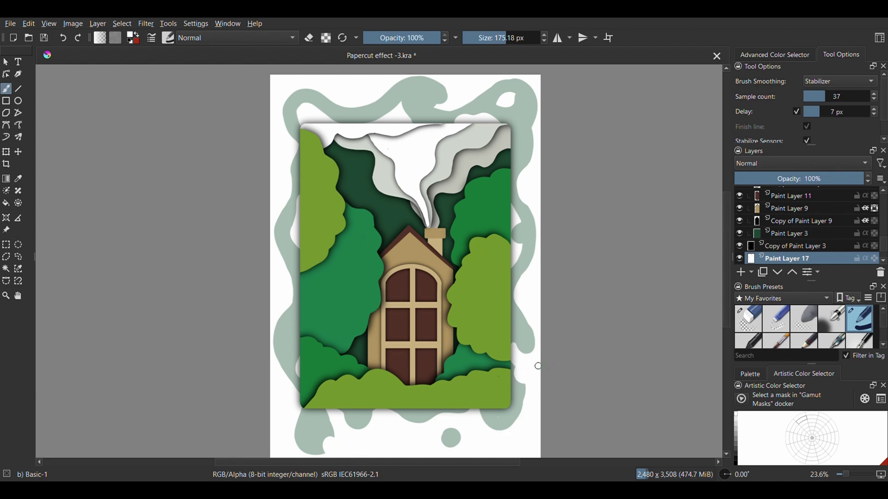
{"action": "left_click_drag", "start_coordinate": [261, 101], "coordinate": [257, 101]}
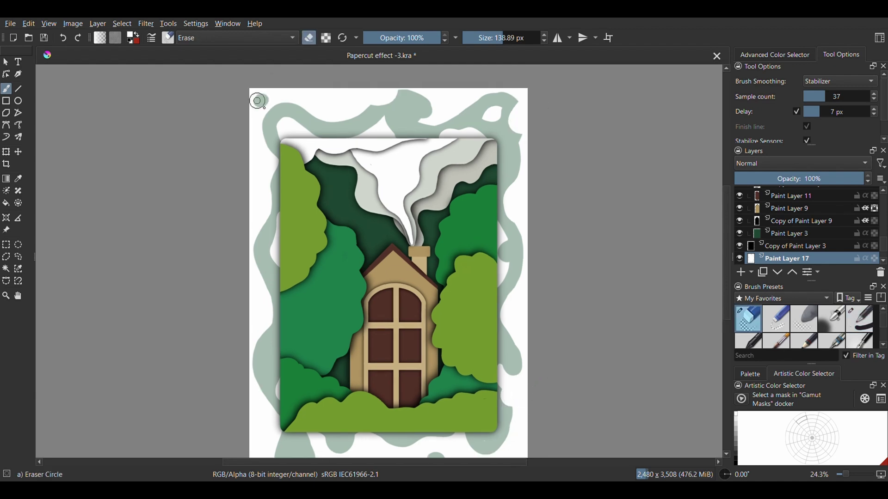
{"action": "left_click_drag", "start_coordinate": [520, 318], "coordinate": [517, 301]}
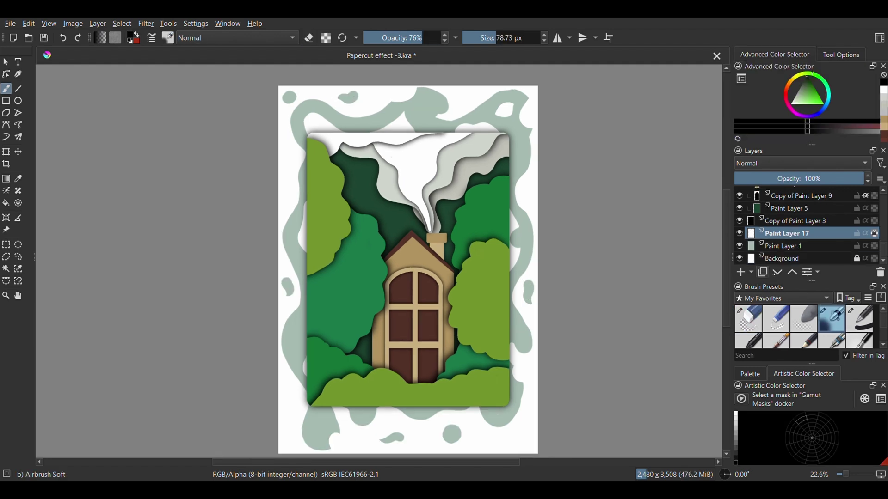
Duplicate Paint Layer 17, then fill the lower layer with black, blur it and transform it as the border's shadow
{"action": "key", "text": "ctrl+j"}
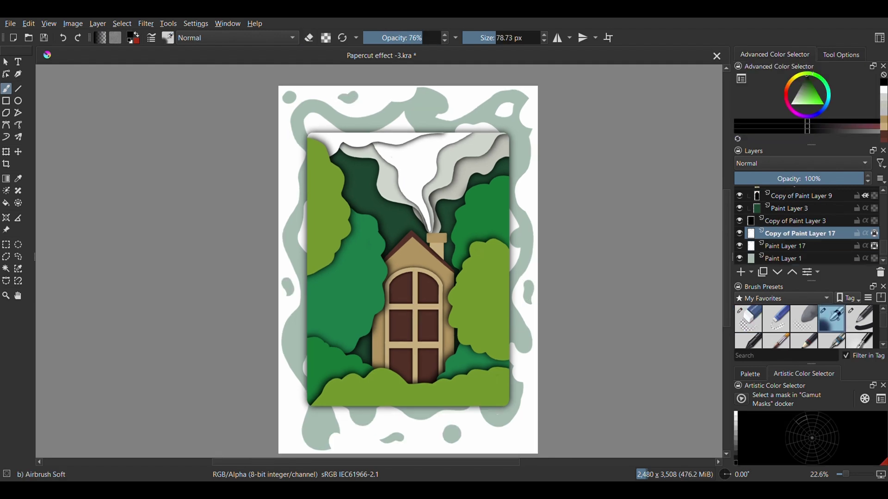
{"action": "key", "text": "Page_Down"}
{"action": "left_click", "coordinate": [859, 319]}
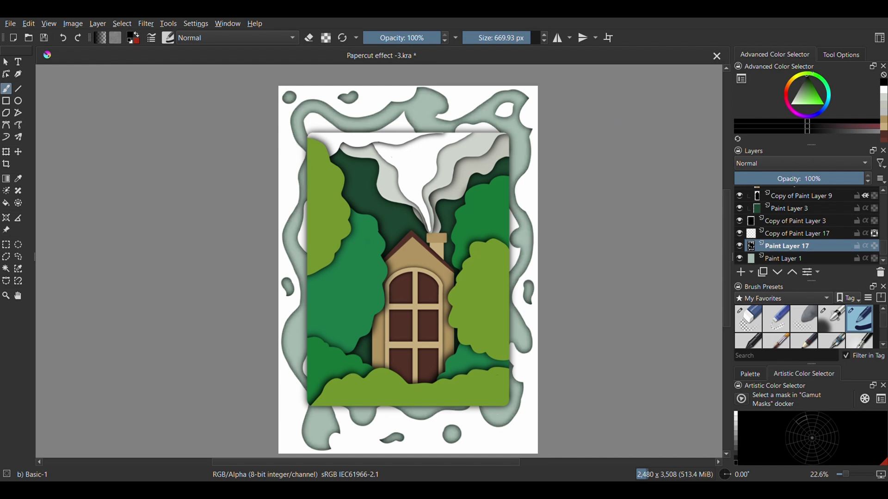
{"action": "scroll", "coordinate": [408, 269], "scroll_direction": "down", "scroll_amount": 1}
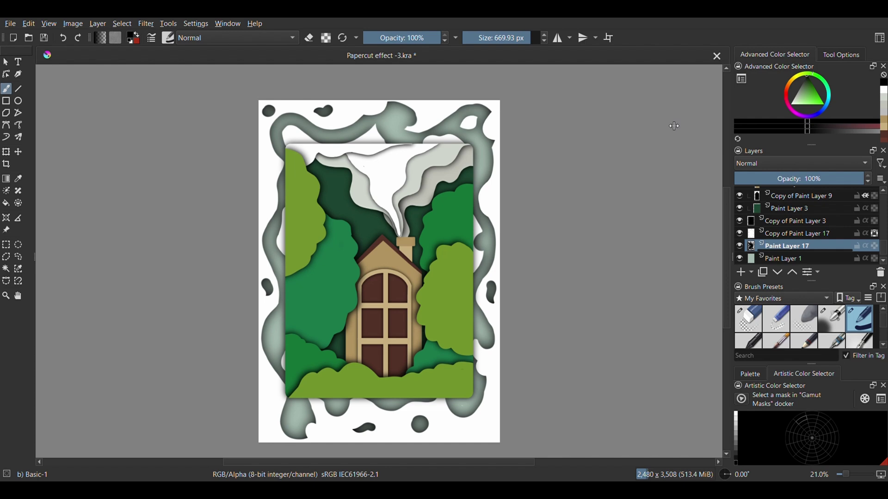
{"action": "key", "text": "ctrl+t"}
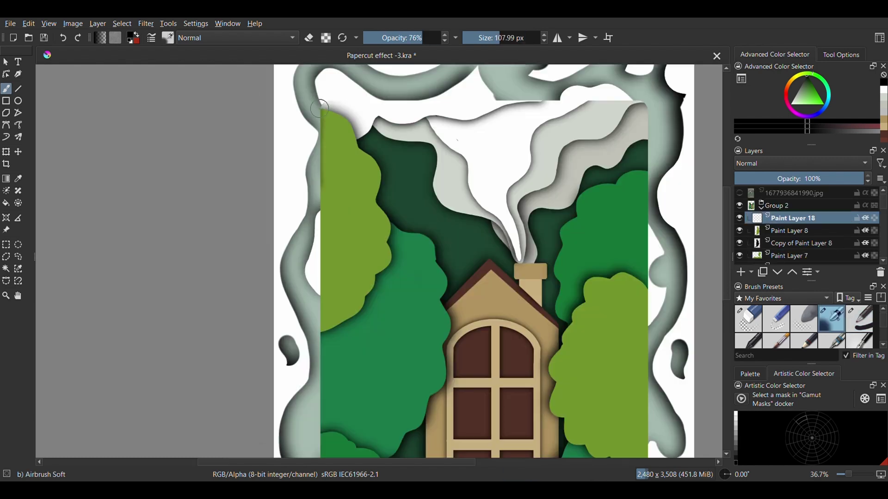
Airbrush soft black shading along the inner edges of the picture on Paint Layer 18 at 76% opacity
{"action": "mouse_move", "coordinate": [319, 104]}
{"action": "left_mouse_down"}
{"action": "mouse_move", "coordinate": [322, 365]}
{"action": "mouse_move", "coordinate": [322, 159]}
{"action": "mouse_move", "coordinate": [334, 100]}
{"action": "mouse_move", "coordinate": [647, 101]}
{"action": "left_mouse_up"}
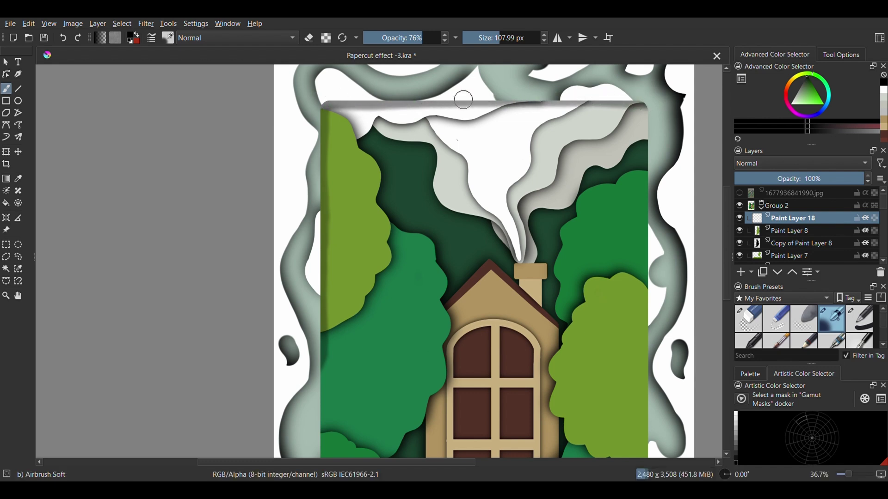
{"action": "mouse_move", "coordinate": [464, 100]}
{"action": "left_mouse_down"}
{"action": "mouse_move", "coordinate": [629, 107]}
{"action": "mouse_move", "coordinate": [657, 121]}
{"action": "mouse_move", "coordinate": [654, 137]}
{"action": "mouse_move", "coordinate": [650, 118]}
{"action": "mouse_move", "coordinate": [647, 165]}
{"action": "left_mouse_up"}
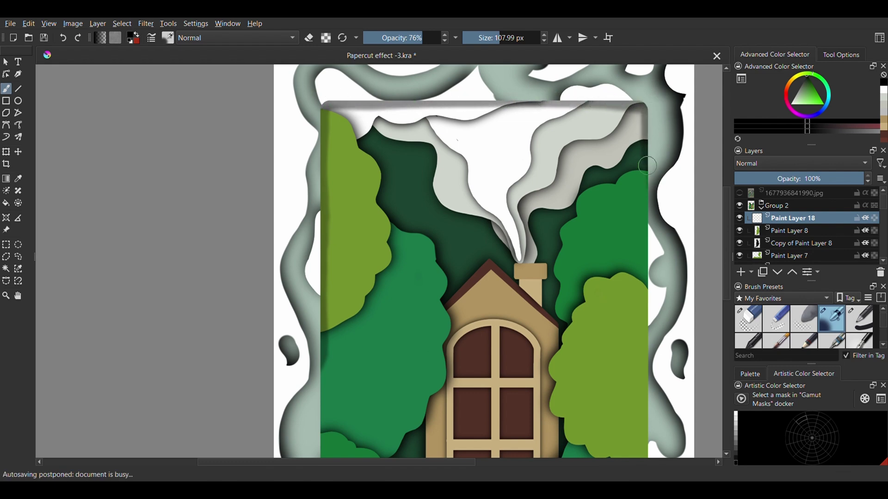
{"action": "left_click_drag", "start_coordinate": [647, 166], "coordinate": [648, 255]}
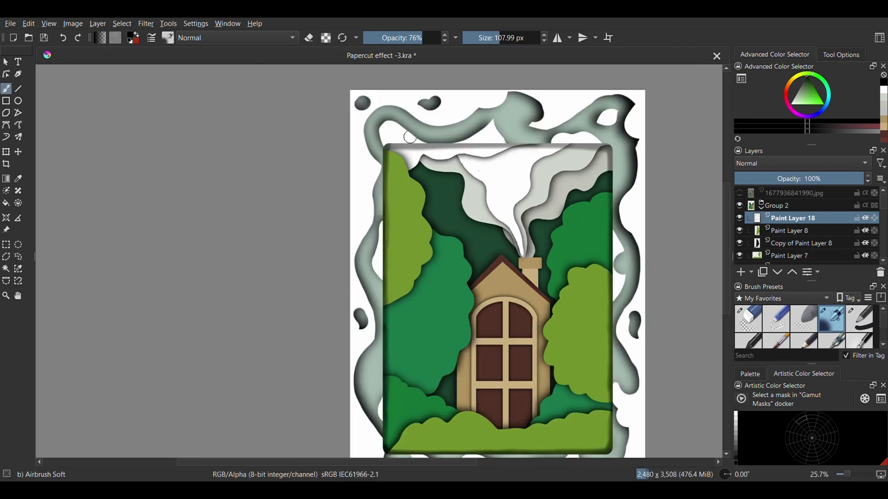
{"action": "mouse_move", "coordinate": [390, 142]}
{"action": "left_mouse_down"}
{"action": "mouse_move", "coordinate": [569, 140]}
{"action": "mouse_move", "coordinate": [508, 136]}
{"action": "left_mouse_up"}
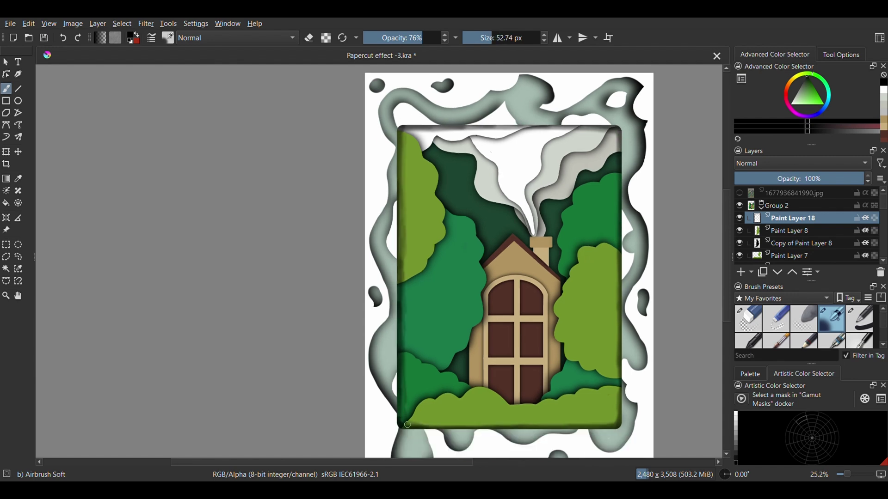
{"action": "left_click_drag", "start_coordinate": [437, 425], "coordinate": [617, 425]}
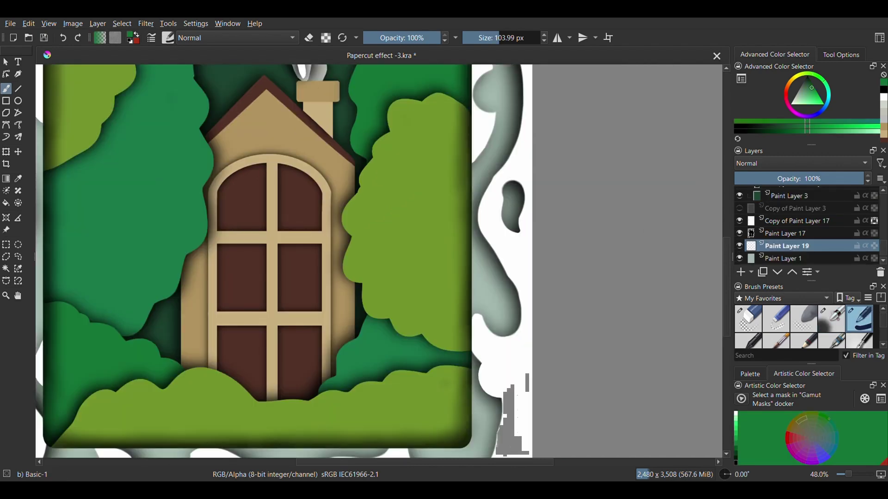
Paint green and olive patches on Paint Layer 19 inside the border's droplets and beside the picture
{"action": "mouse_move", "coordinate": [508, 189]}
{"action": "left_mouse_down"}
{"action": "mouse_move", "coordinate": [512, 231]}
{"action": "mouse_move", "coordinate": [511, 208]}
{"action": "left_mouse_up"}
{"action": "key", "text": "ctrl+shift+0"}
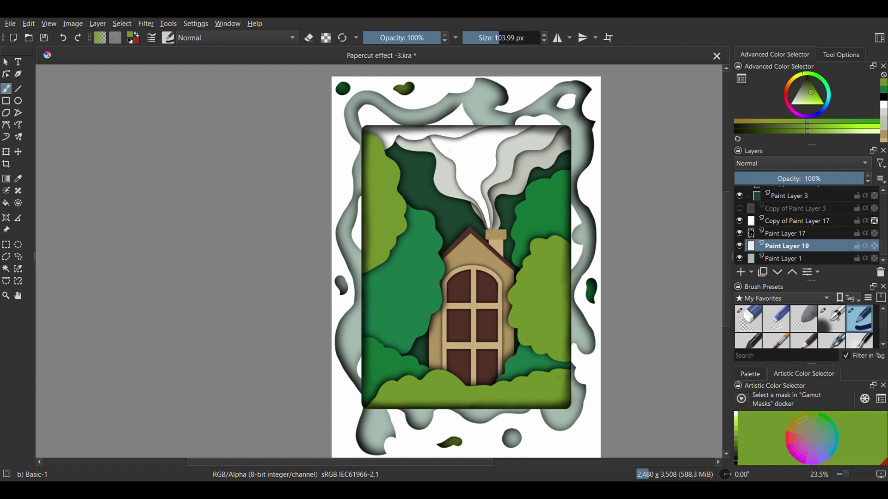
{"action": "mouse_move", "coordinate": [565, 224]}
{"action": "left_mouse_down"}
{"action": "mouse_move", "coordinate": [558, 78]}
{"action": "mouse_move", "coordinate": [565, 326]}
{"action": "left_mouse_up"}
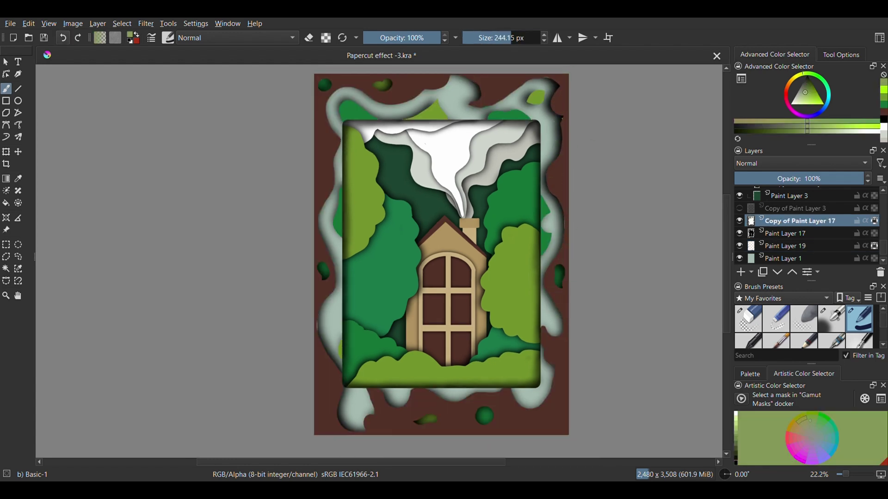
Try recolouring the border on Copy of Paint Layer 17 with muted green strokes and a light green fill
{"action": "left_click_drag", "start_coordinate": [561, 185], "coordinate": [557, 435]}
{"action": "left_click_drag", "start_coordinate": [562, 204], "coordinate": [561, 97]}
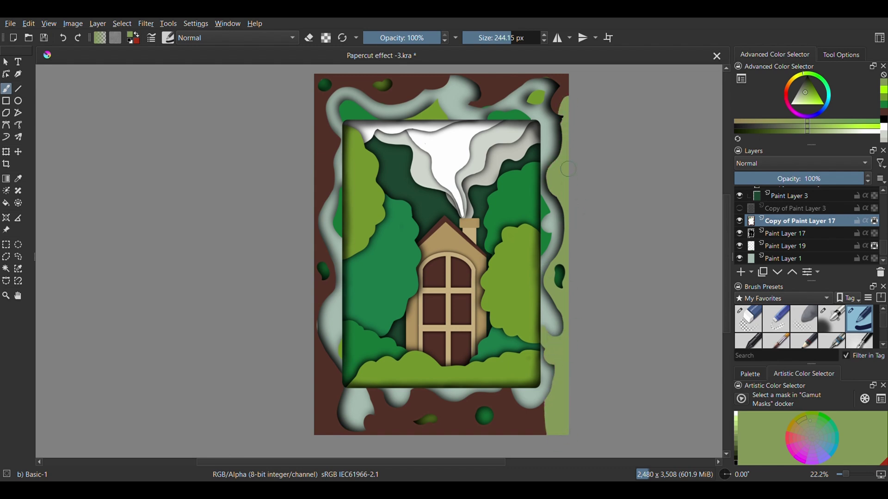
{"action": "mouse_move", "coordinate": [568, 169]}
{"action": "left_mouse_down"}
{"action": "mouse_move", "coordinate": [565, 74]}
{"action": "mouse_move", "coordinate": [517, 77]}
{"action": "left_mouse_up"}
{"action": "left_click", "coordinate": [555, 412]}
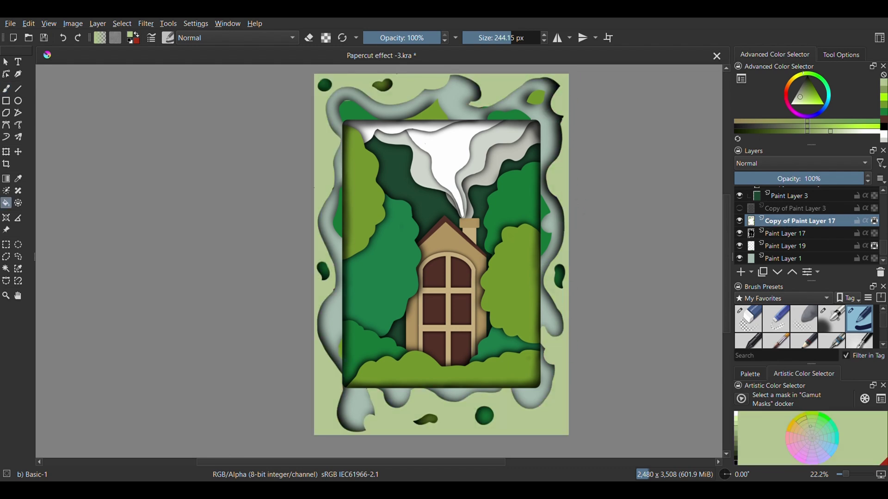
{"action": "key", "text": "b"}
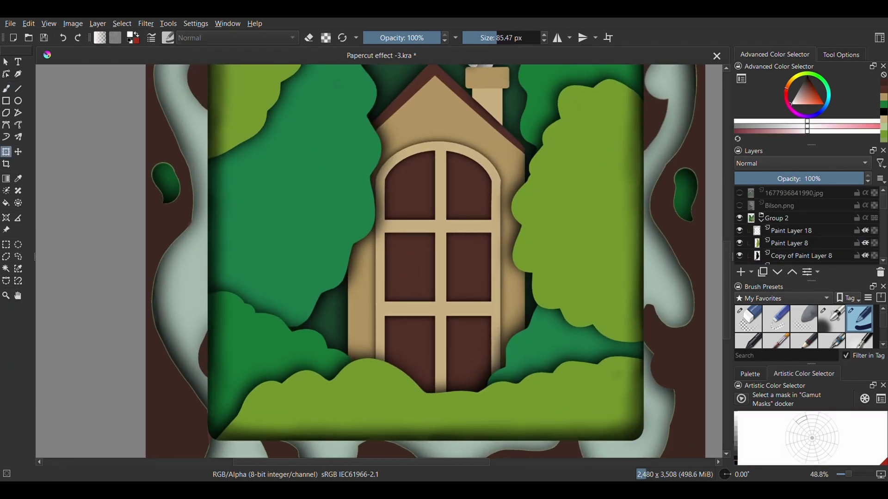
Paint a rounded white shape on Paint Layer 20 behind the window bars in the two lowest panes
{"action": "key", "text": "b"}
{"action": "mouse_move", "coordinate": [390, 383]}
{"action": "left_mouse_down"}
{"action": "mouse_move", "coordinate": [451, 364]}
{"action": "mouse_move", "coordinate": [473, 392]}
{"action": "mouse_move", "coordinate": [442, 417]}
{"action": "left_mouse_up"}
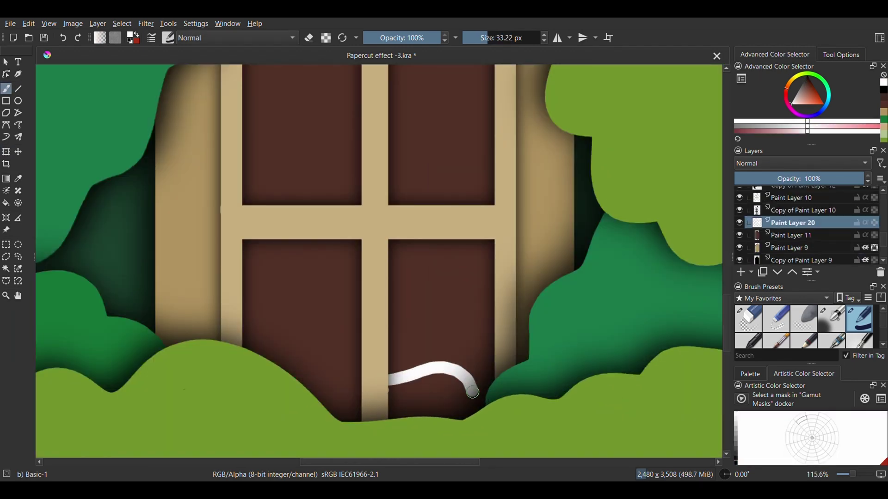
{"action": "mouse_move", "coordinate": [465, 405]}
{"action": "left_mouse_down"}
{"action": "mouse_move", "coordinate": [448, 383]}
{"action": "mouse_move", "coordinate": [431, 418]}
{"action": "mouse_move", "coordinate": [409, 413]}
{"action": "mouse_move", "coordinate": [410, 405]}
{"action": "mouse_move", "coordinate": [391, 419]}
{"action": "mouse_move", "coordinate": [424, 392]}
{"action": "mouse_move", "coordinate": [375, 381]}
{"action": "mouse_move", "coordinate": [430, 368]}
{"action": "mouse_move", "coordinate": [449, 378]}
{"action": "mouse_move", "coordinate": [332, 377]}
{"action": "mouse_move", "coordinate": [322, 388]}
{"action": "mouse_move", "coordinate": [329, 382]}
{"action": "mouse_move", "coordinate": [365, 395]}
{"action": "mouse_move", "coordinate": [359, 414]}
{"action": "mouse_move", "coordinate": [366, 413]}
{"action": "mouse_move", "coordinate": [329, 415]}
{"action": "left_mouse_up"}
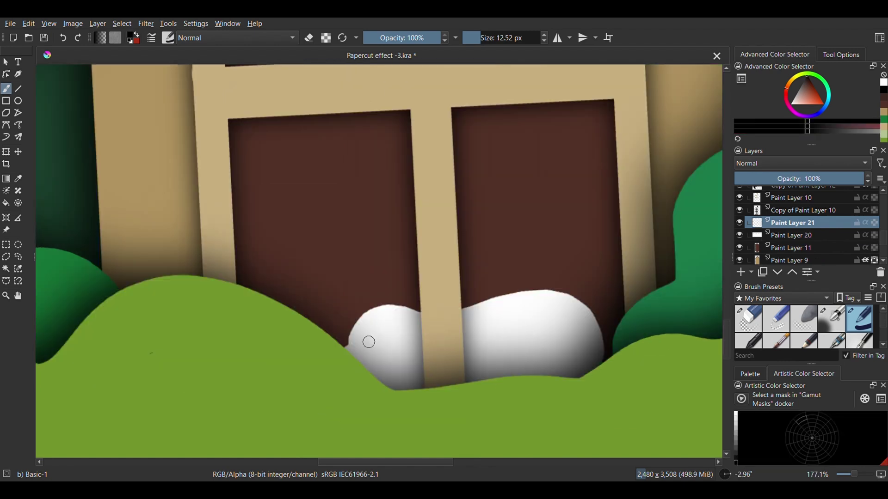
Paint the panda's black ears, eye patch, outline, tail and legs over the white shape on Paint Layer 21
{"action": "left_click_drag", "start_coordinate": [367, 341], "coordinate": [367, 342]}
{"action": "mouse_move", "coordinate": [370, 280]}
{"action": "left_mouse_down"}
{"action": "mouse_move", "coordinate": [398, 276]}
{"action": "mouse_move", "coordinate": [372, 281]}
{"action": "mouse_move", "coordinate": [374, 271]}
{"action": "mouse_move", "coordinate": [397, 265]}
{"action": "mouse_move", "coordinate": [375, 278]}
{"action": "mouse_move", "coordinate": [387, 277]}
{"action": "mouse_move", "coordinate": [391, 270]}
{"action": "mouse_move", "coordinate": [360, 275]}
{"action": "left_mouse_up"}
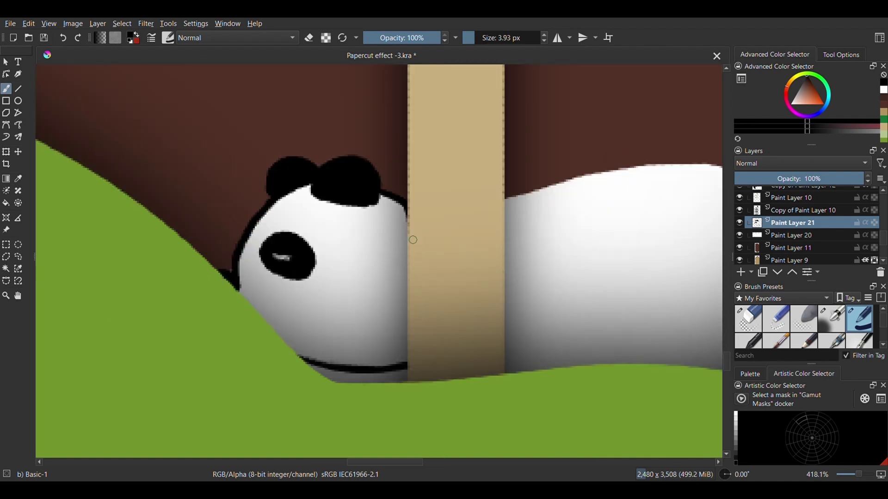
{"action": "mouse_move", "coordinate": [412, 238]}
{"action": "left_mouse_down"}
{"action": "mouse_move", "coordinate": [399, 304]}
{"action": "mouse_move", "coordinate": [408, 364]}
{"action": "left_mouse_up"}
{"action": "left_click_drag", "start_coordinate": [439, 319], "coordinate": [551, 368]}
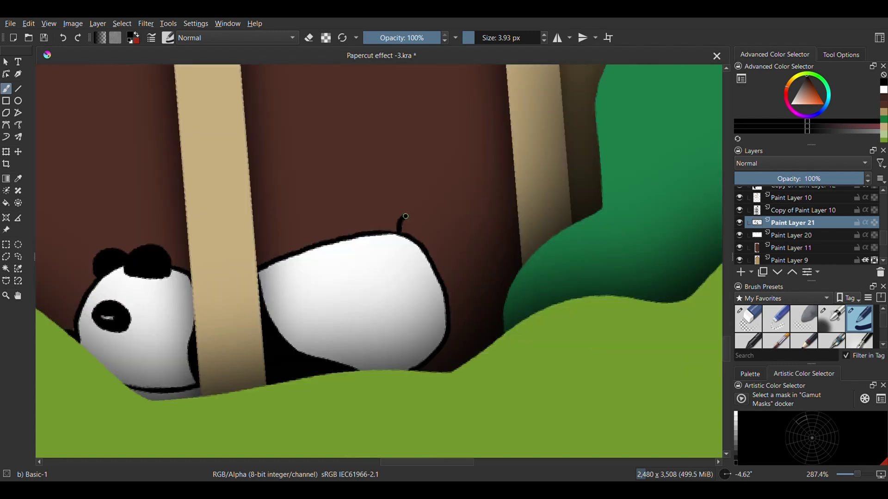
{"action": "mouse_move", "coordinate": [402, 219]}
{"action": "left_mouse_down"}
{"action": "mouse_move", "coordinate": [420, 209]}
{"action": "mouse_move", "coordinate": [436, 219]}
{"action": "mouse_move", "coordinate": [443, 230]}
{"action": "mouse_move", "coordinate": [432, 259]}
{"action": "mouse_move", "coordinate": [438, 227]}
{"action": "mouse_move", "coordinate": [437, 239]}
{"action": "mouse_move", "coordinate": [444, 233]}
{"action": "mouse_move", "coordinate": [434, 250]}
{"action": "mouse_move", "coordinate": [429, 209]}
{"action": "mouse_move", "coordinate": [441, 226]}
{"action": "mouse_move", "coordinate": [429, 247]}
{"action": "mouse_move", "coordinate": [423, 216]}
{"action": "mouse_move", "coordinate": [406, 231]}
{"action": "mouse_move", "coordinate": [403, 230]}
{"action": "left_mouse_up"}
{"action": "mouse_move", "coordinate": [539, 310]}
{"action": "left_mouse_down"}
{"action": "mouse_move", "coordinate": [527, 355]}
{"action": "mouse_move", "coordinate": [485, 377]}
{"action": "mouse_move", "coordinate": [534, 347]}
{"action": "mouse_move", "coordinate": [496, 360]}
{"action": "mouse_move", "coordinate": [506, 309]}
{"action": "mouse_move", "coordinate": [516, 339]}
{"action": "mouse_move", "coordinate": [535, 306]}
{"action": "mouse_move", "coordinate": [512, 349]}
{"action": "mouse_move", "coordinate": [532, 339]}
{"action": "mouse_move", "coordinate": [502, 290]}
{"action": "mouse_move", "coordinate": [524, 309]}
{"action": "left_mouse_up"}
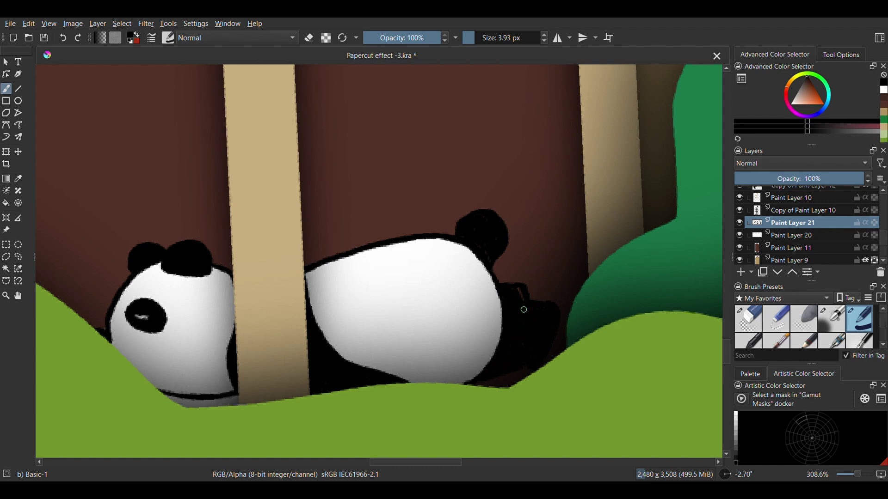
{"action": "mouse_move", "coordinate": [510, 288]}
{"action": "left_mouse_down"}
{"action": "mouse_move", "coordinate": [441, 342]}
{"action": "mouse_move", "coordinate": [515, 340]}
{"action": "mouse_move", "coordinate": [508, 295]}
{"action": "left_mouse_up"}
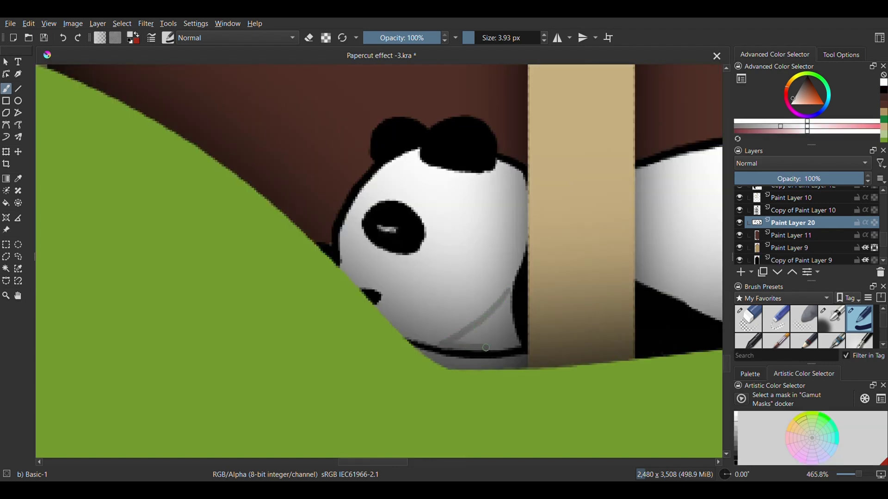
Shade the panda's chin and body with soft grey on Paint Layer 20 and touch up its ear in black
{"action": "mouse_move", "coordinate": [457, 337]}
{"action": "left_mouse_down"}
{"action": "mouse_move", "coordinate": [497, 314]}
{"action": "mouse_move", "coordinate": [476, 342]}
{"action": "mouse_move", "coordinate": [507, 324]}
{"action": "mouse_move", "coordinate": [502, 339]}
{"action": "left_mouse_up"}
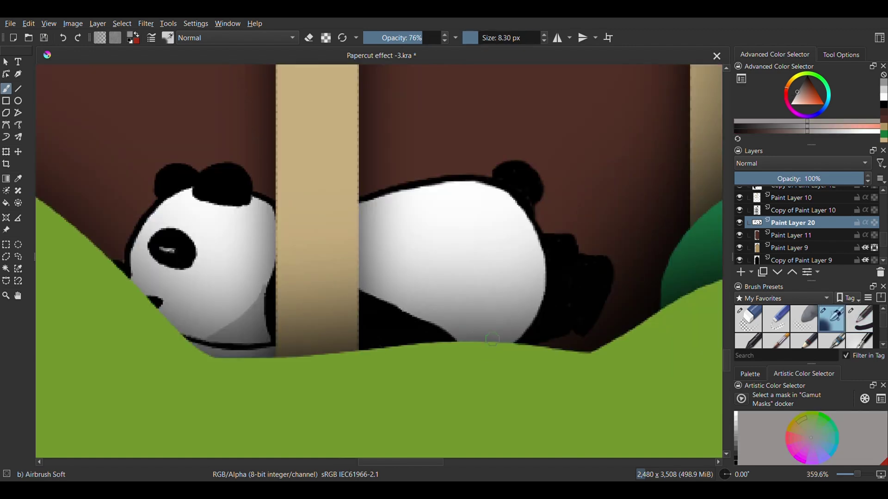
{"action": "mouse_move", "coordinate": [499, 337]}
{"action": "left_mouse_down"}
{"action": "mouse_move", "coordinate": [532, 306]}
{"action": "mouse_move", "coordinate": [491, 339]}
{"action": "mouse_move", "coordinate": [381, 296]}
{"action": "mouse_move", "coordinate": [401, 302]}
{"action": "left_mouse_up"}
{"action": "mouse_move", "coordinate": [484, 337]}
{"action": "left_mouse_down"}
{"action": "mouse_move", "coordinate": [521, 314]}
{"action": "mouse_move", "coordinate": [542, 259]}
{"action": "left_mouse_up"}
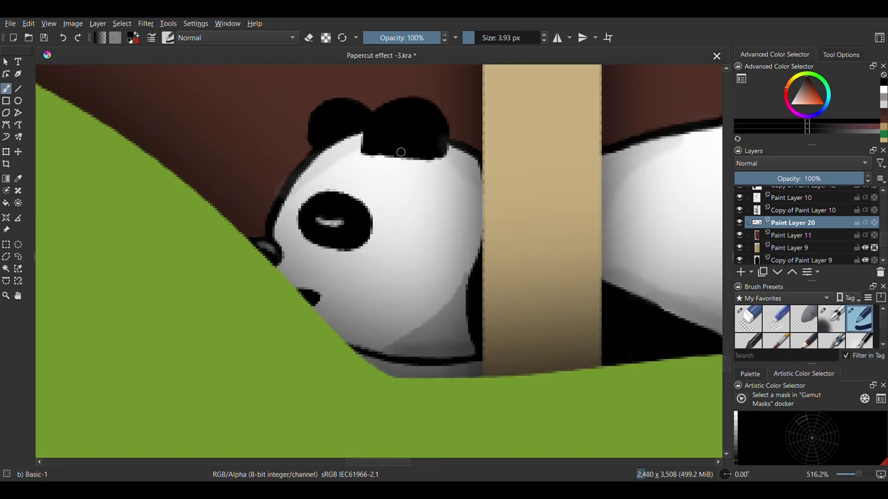
{"action": "mouse_move", "coordinate": [401, 152]}
{"action": "left_mouse_down"}
{"action": "mouse_move", "coordinate": [440, 156]}
{"action": "mouse_move", "coordinate": [458, 135]}
{"action": "mouse_move", "coordinate": [444, 142]}
{"action": "mouse_move", "coordinate": [448, 135]}
{"action": "mouse_move", "coordinate": [449, 151]}
{"action": "mouse_move", "coordinate": [447, 121]}
{"action": "left_mouse_up"}
Paint green, yellow-green and dark green scalloped foliage behind the window bars on separate layers below the panda
{"action": "mouse_move", "coordinate": [438, 274]}
{"action": "left_mouse_down"}
{"action": "mouse_move", "coordinate": [413, 314]}
{"action": "mouse_move", "coordinate": [413, 336]}
{"action": "mouse_move", "coordinate": [432, 372]}
{"action": "mouse_move", "coordinate": [423, 310]}
{"action": "mouse_move", "coordinate": [437, 353]}
{"action": "left_mouse_up"}
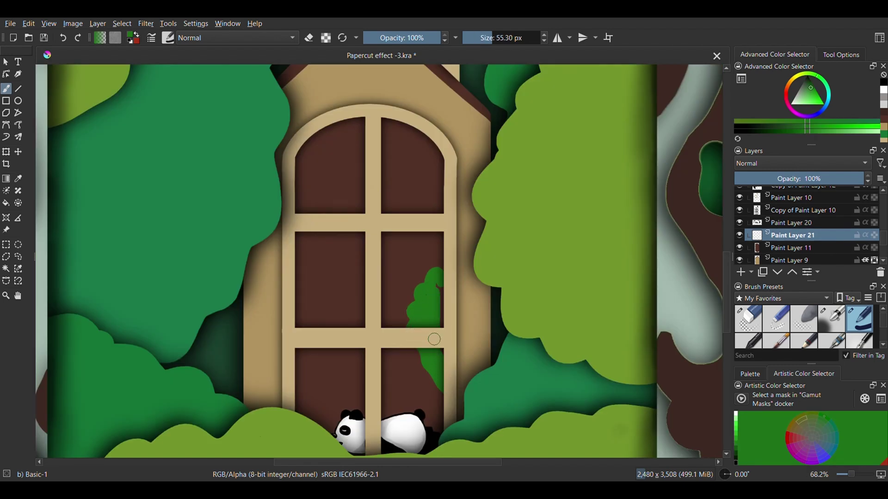
{"action": "mouse_move", "coordinate": [300, 280]}
{"action": "left_mouse_down"}
{"action": "mouse_move", "coordinate": [305, 332]}
{"action": "mouse_move", "coordinate": [303, 308]}
{"action": "left_mouse_up"}
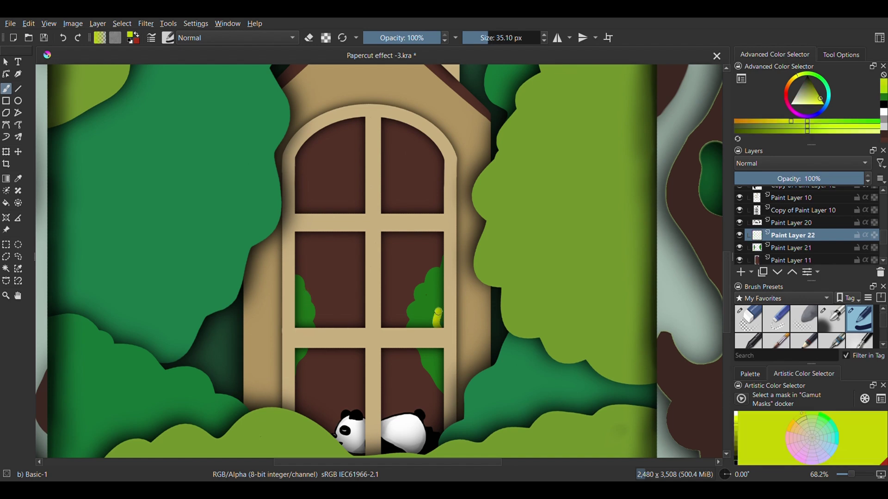
{"action": "mouse_move", "coordinate": [439, 326]}
{"action": "left_mouse_down"}
{"action": "mouse_move", "coordinate": [419, 243]}
{"action": "mouse_move", "coordinate": [442, 228]}
{"action": "mouse_move", "coordinate": [440, 269]}
{"action": "mouse_move", "coordinate": [428, 258]}
{"action": "mouse_move", "coordinate": [431, 239]}
{"action": "mouse_move", "coordinate": [422, 278]}
{"action": "mouse_move", "coordinate": [428, 292]}
{"action": "mouse_move", "coordinate": [422, 280]}
{"action": "mouse_move", "coordinate": [426, 264]}
{"action": "mouse_move", "coordinate": [428, 306]}
{"action": "mouse_move", "coordinate": [442, 328]}
{"action": "mouse_move", "coordinate": [437, 233]}
{"action": "left_mouse_up"}
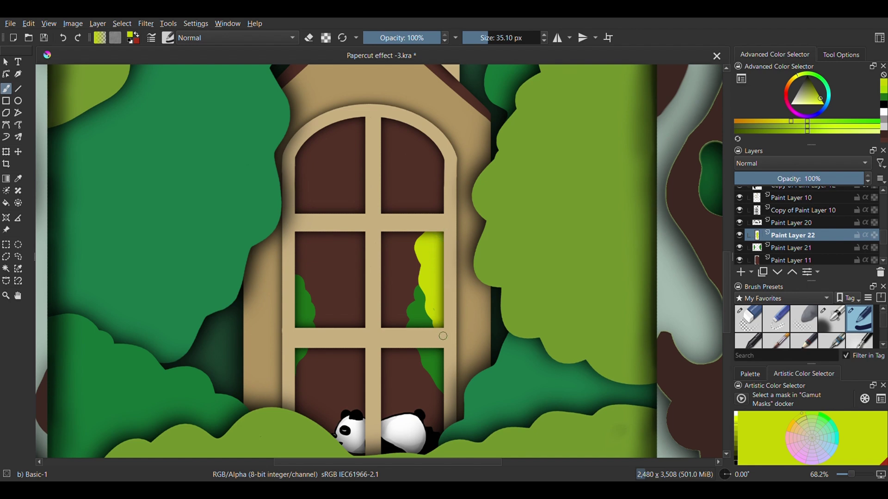
{"action": "mouse_move", "coordinate": [303, 350]}
{"action": "left_mouse_down"}
{"action": "mouse_move", "coordinate": [308, 397]}
{"action": "mouse_move", "coordinate": [296, 407]}
{"action": "mouse_move", "coordinate": [301, 352]}
{"action": "mouse_move", "coordinate": [294, 398]}
{"action": "mouse_move", "coordinate": [323, 400]}
{"action": "mouse_move", "coordinate": [321, 423]}
{"action": "mouse_move", "coordinate": [310, 415]}
{"action": "mouse_move", "coordinate": [317, 402]}
{"action": "left_mouse_up"}
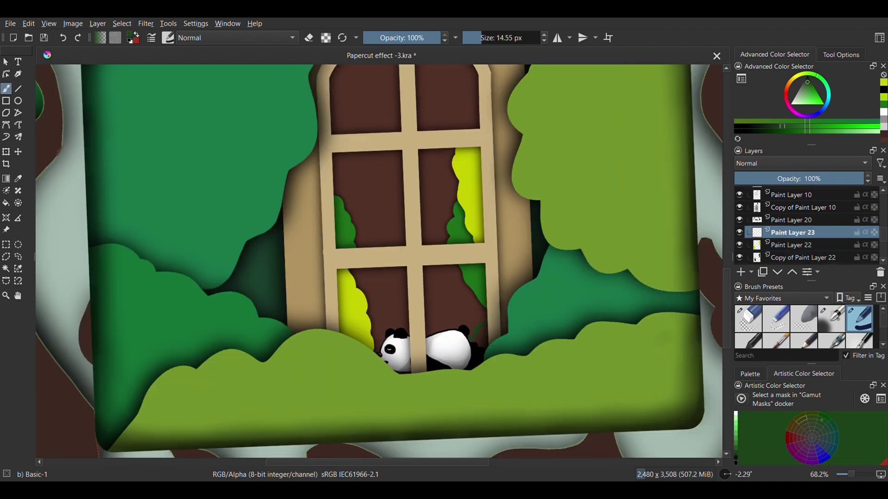
{"action": "left_click_drag", "start_coordinate": [473, 341], "coordinate": [486, 324]}
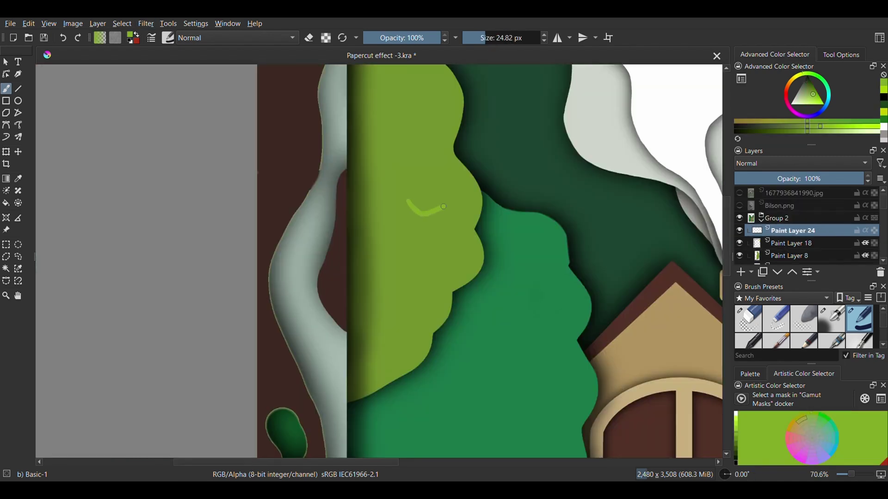
Paint light green leaf sprigs and single leaves on the olive tree at the picture's left edge on Paint Layer 24
{"action": "mouse_move", "coordinate": [443, 207]}
{"action": "left_mouse_down"}
{"action": "mouse_move", "coordinate": [407, 201]}
{"action": "mouse_move", "coordinate": [437, 206]}
{"action": "left_mouse_up"}
{"action": "mouse_move", "coordinate": [352, 223]}
{"action": "left_mouse_down"}
{"action": "mouse_move", "coordinate": [425, 250]}
{"action": "mouse_move", "coordinate": [380, 236]}
{"action": "mouse_move", "coordinate": [408, 278]}
{"action": "mouse_move", "coordinate": [380, 242]}
{"action": "mouse_move", "coordinate": [376, 299]}
{"action": "mouse_move", "coordinate": [370, 267]}
{"action": "left_mouse_up"}
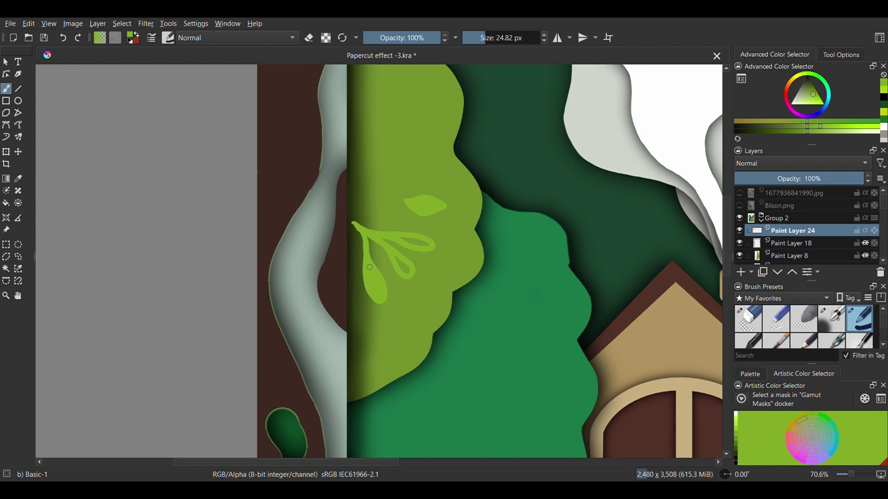
{"action": "mouse_move", "coordinate": [384, 231]}
{"action": "left_mouse_down"}
{"action": "mouse_move", "coordinate": [450, 152]}
{"action": "mouse_move", "coordinate": [418, 203]}
{"action": "mouse_move", "coordinate": [478, 175]}
{"action": "mouse_move", "coordinate": [478, 196]}
{"action": "mouse_move", "coordinate": [493, 182]}
{"action": "mouse_move", "coordinate": [486, 190]}
{"action": "left_mouse_up"}
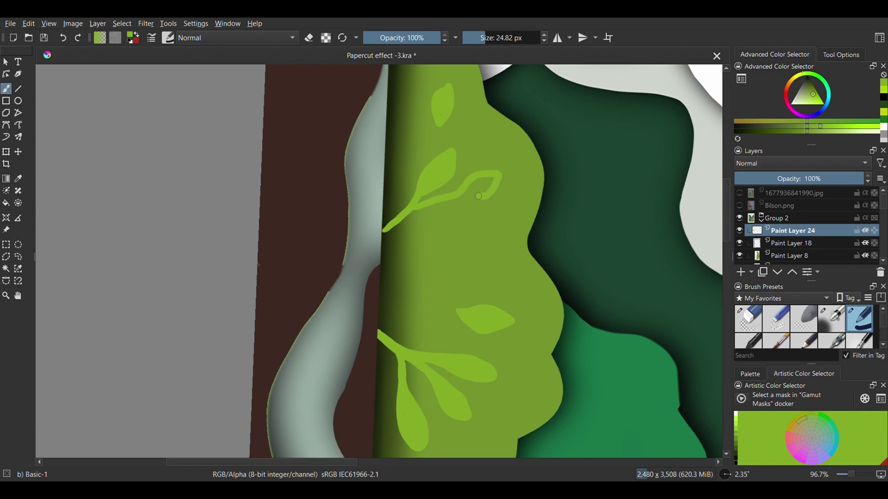
{"action": "mouse_move", "coordinate": [397, 227]}
{"action": "left_mouse_down"}
{"action": "mouse_move", "coordinate": [482, 217]}
{"action": "mouse_move", "coordinate": [507, 235]}
{"action": "mouse_move", "coordinate": [460, 227]}
{"action": "mouse_move", "coordinate": [490, 239]}
{"action": "left_mouse_up"}
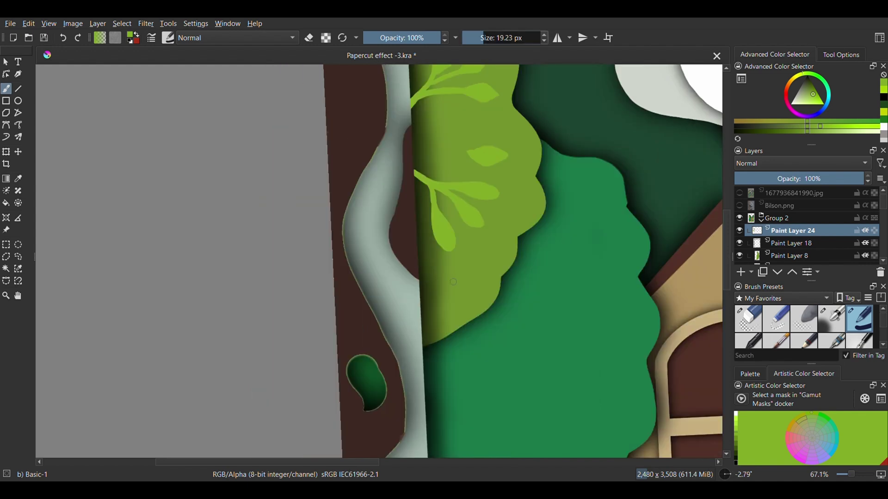
{"action": "key", "text": "bracketleft"}
{"action": "left_click_drag", "start_coordinate": [460, 279], "coordinate": [448, 292]}
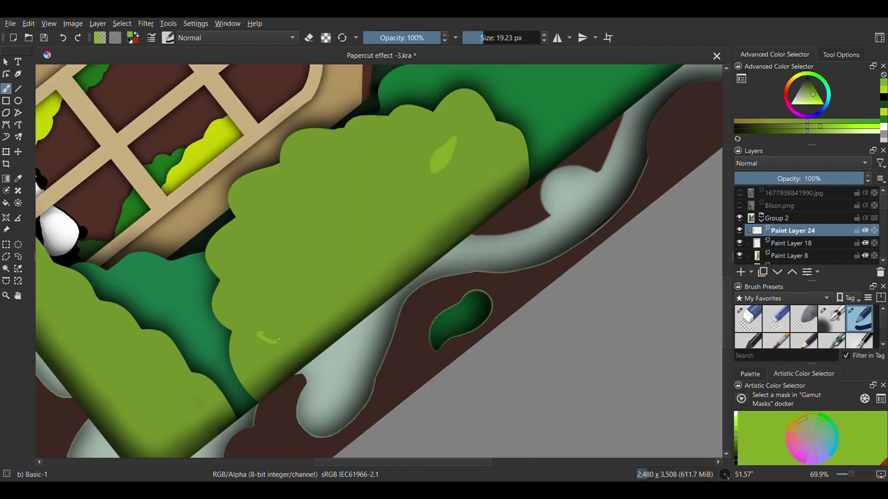
Paint single light green leaves and a three-leaf sprig on the olive tree right of the house
{"action": "mouse_move", "coordinate": [279, 340]}
{"action": "left_mouse_down"}
{"action": "mouse_move", "coordinate": [263, 329]}
{"action": "mouse_move", "coordinate": [266, 336]}
{"action": "left_mouse_up"}
{"action": "mouse_move", "coordinate": [263, 259]}
{"action": "left_mouse_down"}
{"action": "mouse_move", "coordinate": [310, 262]}
{"action": "mouse_move", "coordinate": [271, 226]}
{"action": "left_mouse_up"}
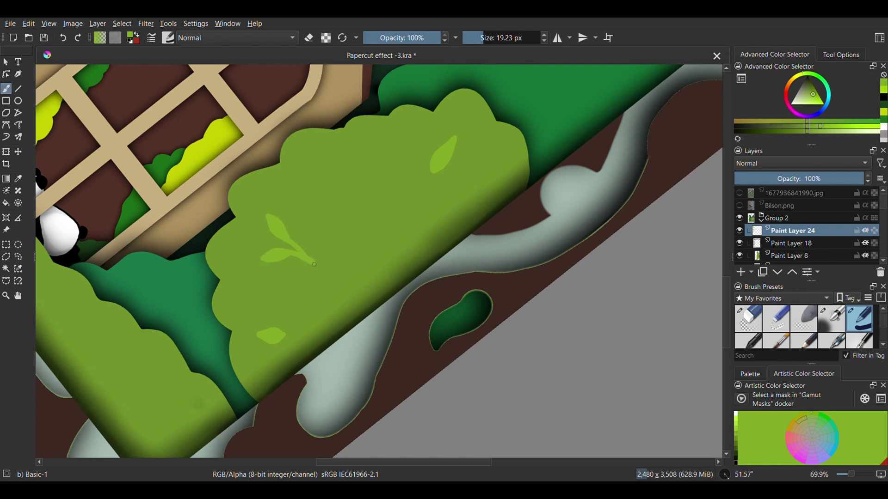
{"action": "left_click_drag", "start_coordinate": [314, 265], "coordinate": [304, 210]}
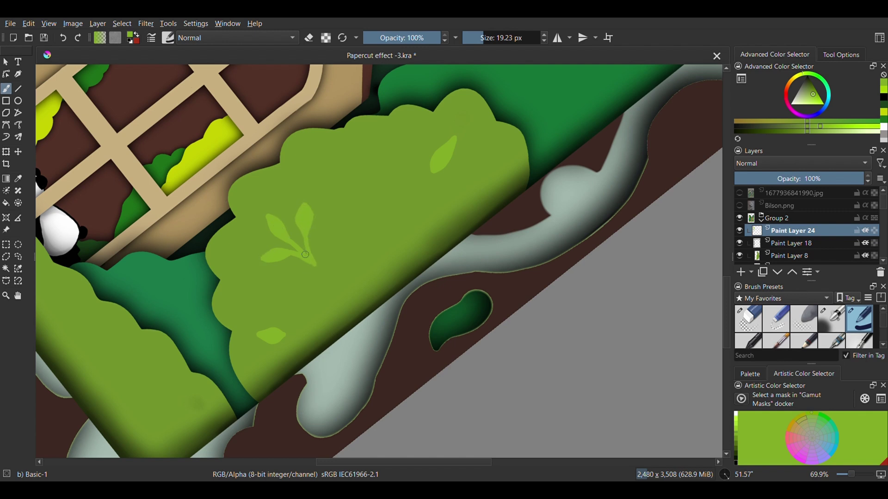
{"action": "left_click_drag", "start_coordinate": [305, 254], "coordinate": [328, 279]}
Select the three-leaf sprig freehand, then enlarge it and move its stem to the picture's right edge
{"action": "left_click", "coordinate": [18, 257]}
{"action": "left_click_drag", "start_coordinate": [260, 213], "coordinate": [257, 274]}
{"action": "key", "text": "ctrl+t"}
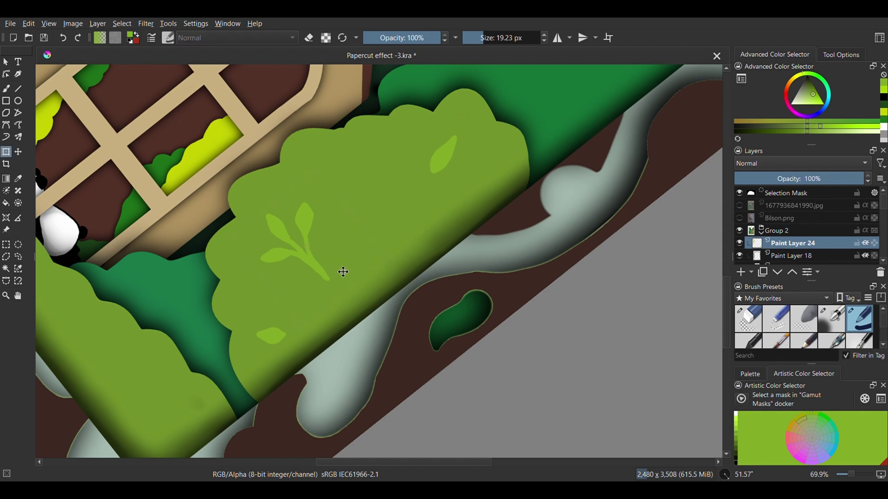
{"action": "mouse_move", "coordinate": [342, 272]}
{"action": "left_mouse_down"}
{"action": "mouse_move", "coordinate": [369, 319]}
{"action": "mouse_move", "coordinate": [367, 306]}
{"action": "left_mouse_up"}
{"action": "left_click_drag", "start_coordinate": [346, 216], "coordinate": [330, 162]}
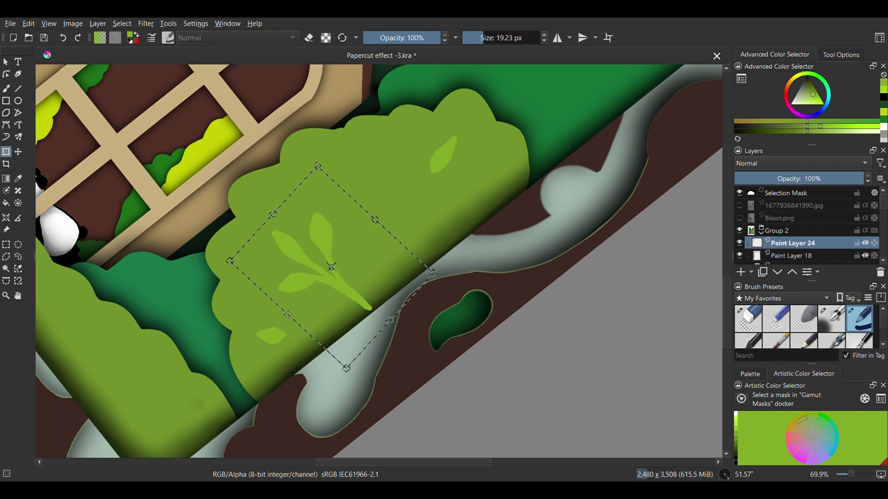
Add a smaller two-leaf sprig growing from the picture's edge above the three-leaf sprig on the right tree
{"action": "mouse_move", "coordinate": [380, 321]}
{"action": "left_mouse_down"}
{"action": "mouse_move", "coordinate": [452, 261]}
{"action": "mouse_move", "coordinate": [421, 278]}
{"action": "mouse_move", "coordinate": [445, 265]}
{"action": "left_mouse_up"}
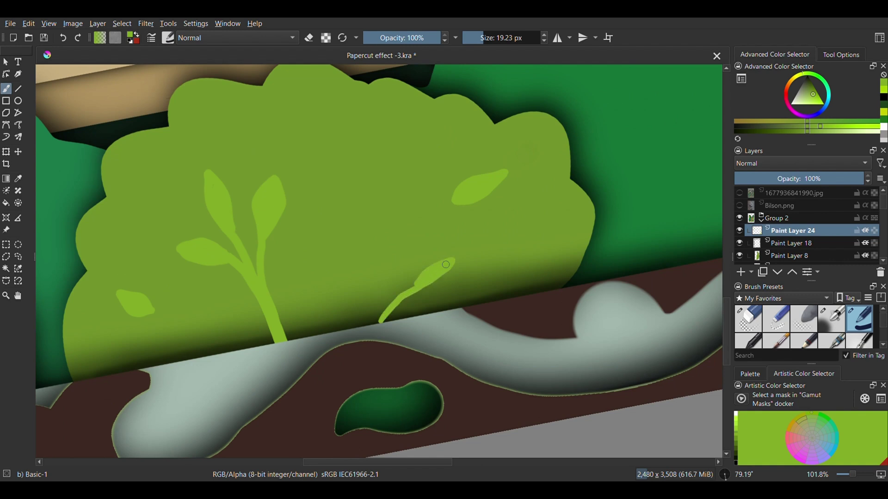
{"action": "mouse_move", "coordinate": [408, 291]}
{"action": "left_mouse_down"}
{"action": "mouse_move", "coordinate": [389, 234]}
{"action": "mouse_move", "coordinate": [392, 257]}
{"action": "mouse_move", "coordinate": [390, 239]}
{"action": "mouse_move", "coordinate": [400, 255]}
{"action": "left_mouse_up"}
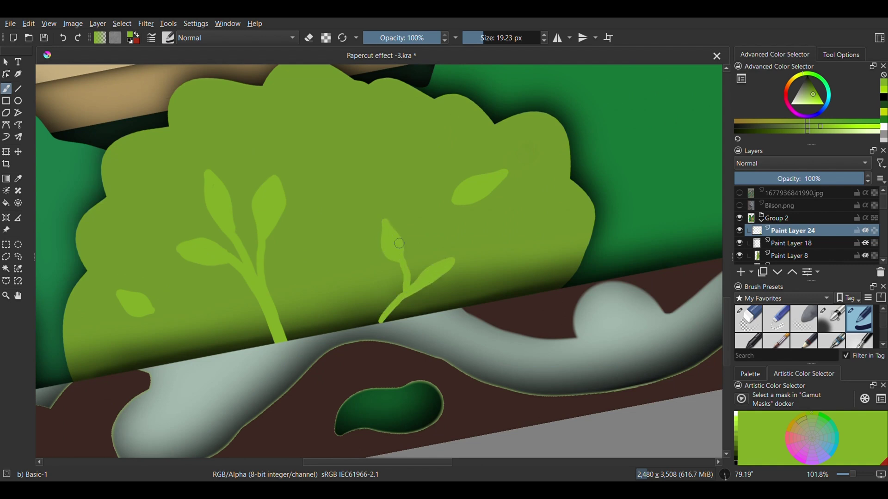
{"action": "mouse_move", "coordinate": [405, 290]}
{"action": "left_mouse_down"}
{"action": "mouse_move", "coordinate": [351, 262]}
{"action": "mouse_move", "coordinate": [381, 273]}
{"action": "mouse_move", "coordinate": [385, 319]}
{"action": "mouse_move", "coordinate": [397, 299]}
{"action": "left_mouse_up"}
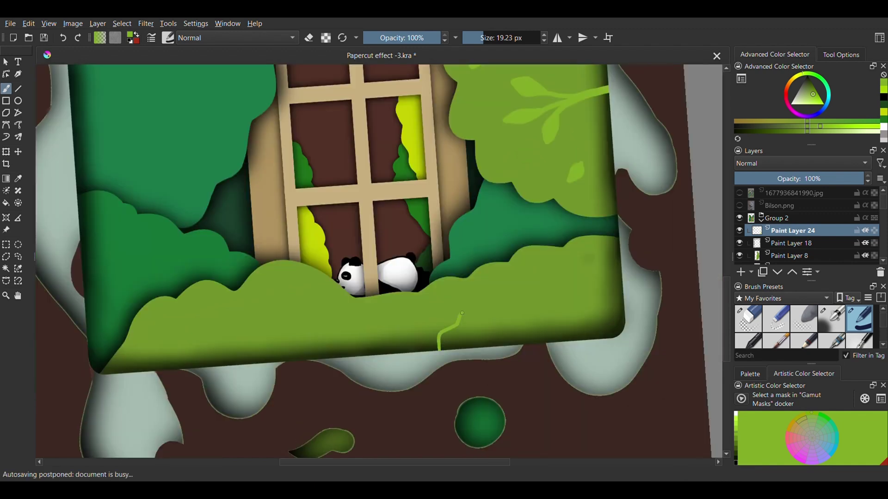
Paint a scalloped light green patch on the right part of the foreground bush and move Paint Layer 24 below Paint Layer 18
{"action": "mouse_move", "coordinate": [463, 315]}
{"action": "left_mouse_down"}
{"action": "mouse_move", "coordinate": [524, 281]}
{"action": "mouse_move", "coordinate": [600, 265]}
{"action": "left_mouse_up"}
{"action": "mouse_move", "coordinate": [484, 315]}
{"action": "left_mouse_down"}
{"action": "mouse_move", "coordinate": [451, 341]}
{"action": "mouse_move", "coordinate": [564, 296]}
{"action": "left_mouse_up"}
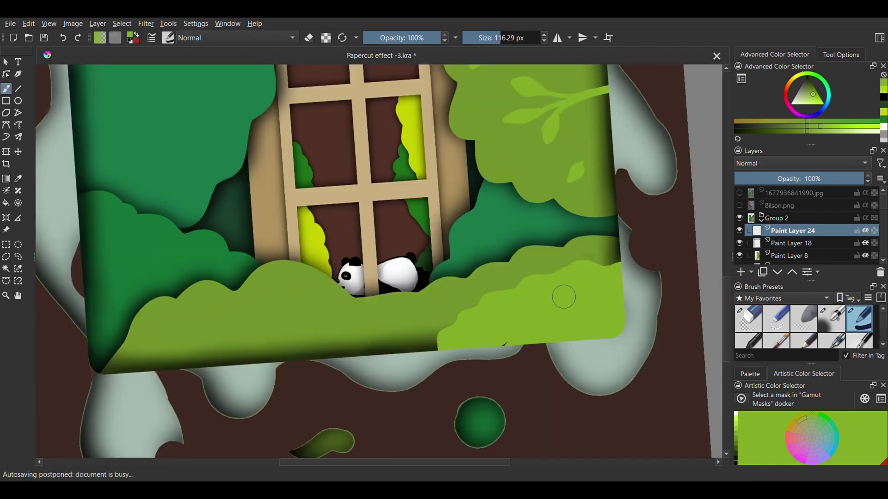
{"action": "key", "text": "ctrl+Page_Down"}
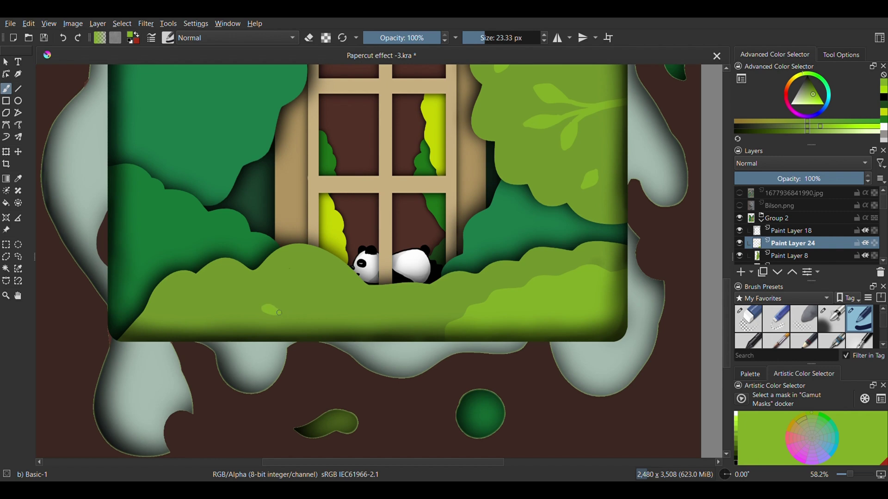
Paint light green leaves and a sprig on the foreground bush, and darken Copy of Paint Layer 24 with black as their shadow
{"action": "left_click_drag", "start_coordinate": [279, 313], "coordinate": [283, 278]}
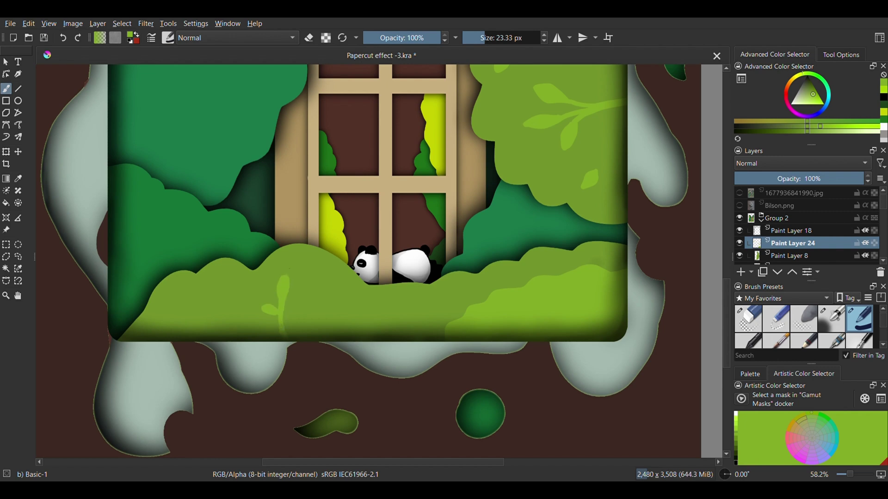
{"action": "mouse_move", "coordinate": [293, 304]}
{"action": "left_mouse_down"}
{"action": "mouse_move", "coordinate": [316, 278]}
{"action": "mouse_move", "coordinate": [301, 291]}
{"action": "left_mouse_up"}
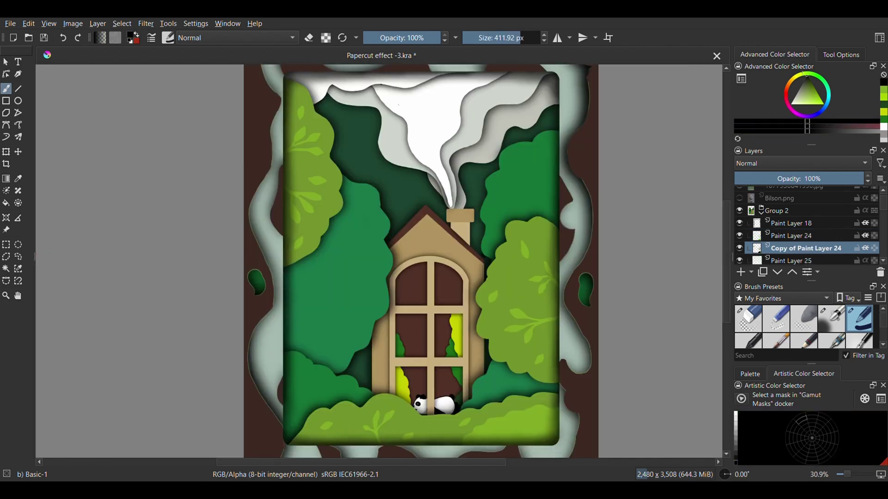
{"action": "left_click", "coordinate": [380, 111]}
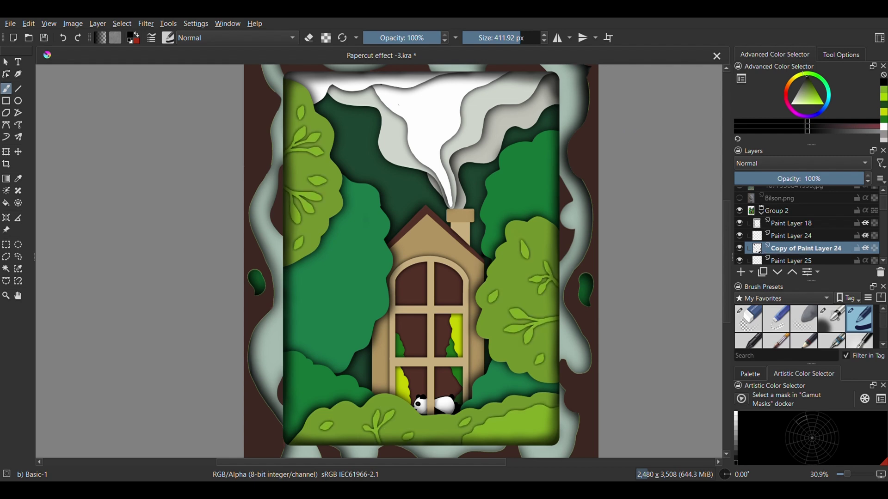